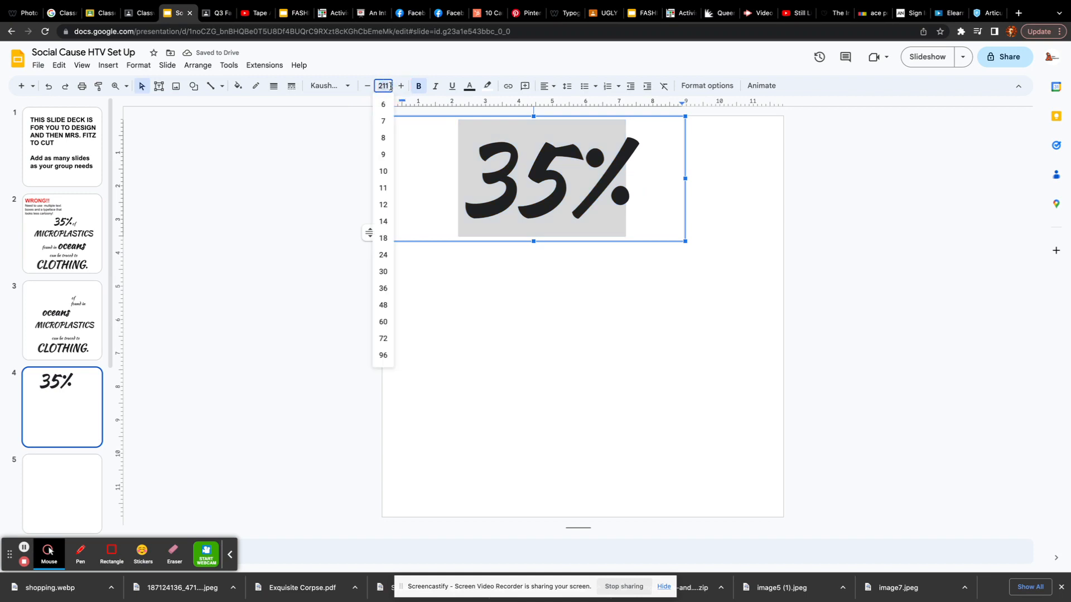
Set the "35%" text on slide 4 to font size 400 and widen its text box so it fits on one line
{"action": "type", "text": "400"}
{"action": "key", "text": "Return"}
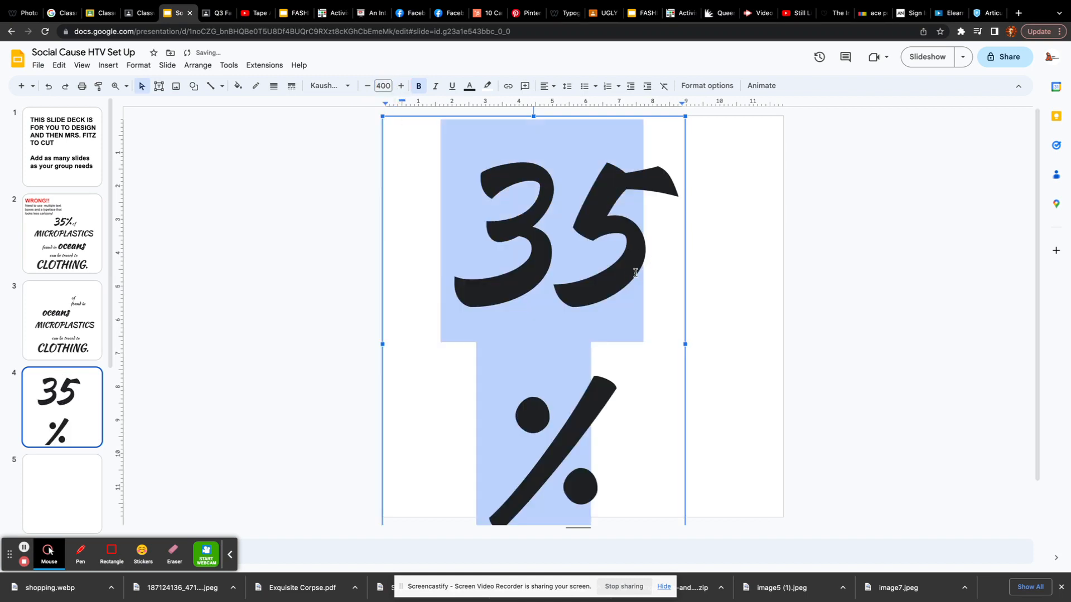
{"action": "left_click_drag", "start_coordinate": [685, 344], "coordinate": [738, 336]}
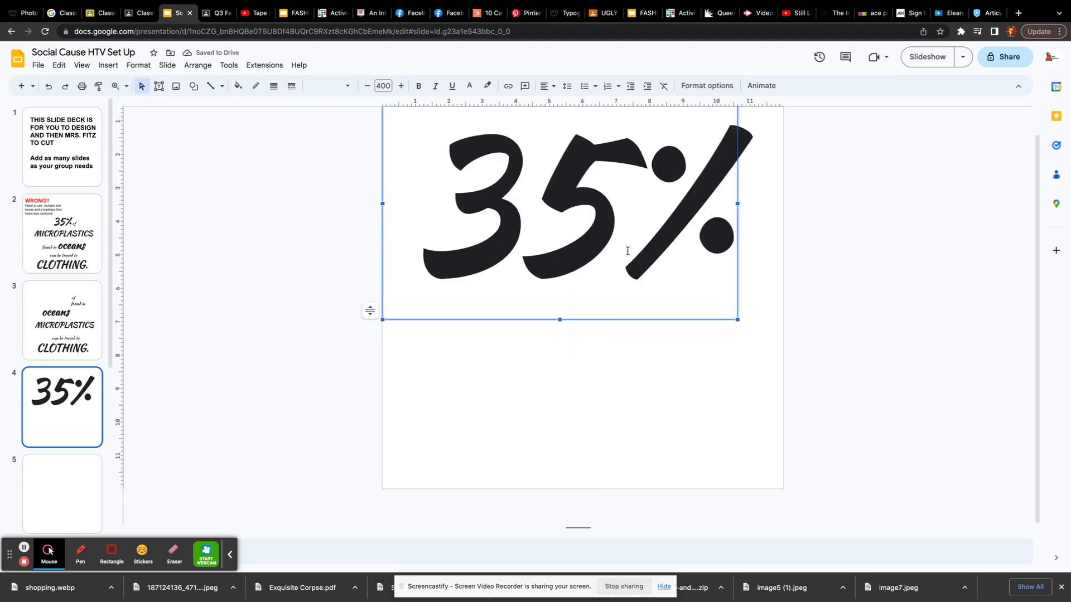
Reposition "of" and "found in" on slide 3 so the two lines sit stacked above and to the right of "oceans"
{"action": "left_click", "coordinate": [86, 325]}
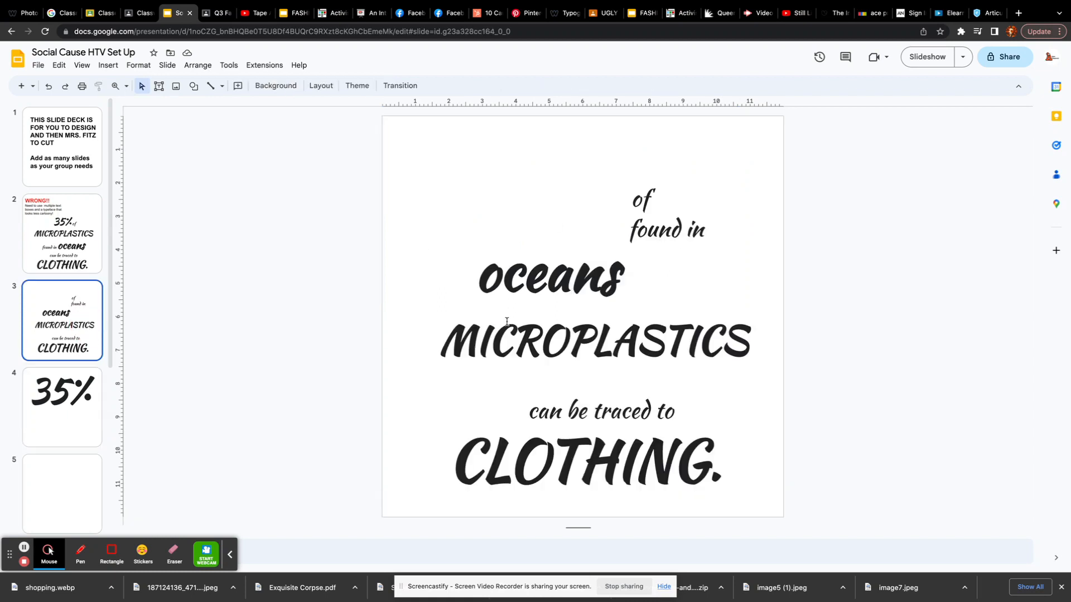
{"action": "left_click", "coordinate": [586, 279]}
{"action": "left_click_drag", "start_coordinate": [598, 237], "coordinate": [600, 210]}
{"action": "left_click", "coordinate": [668, 230]}
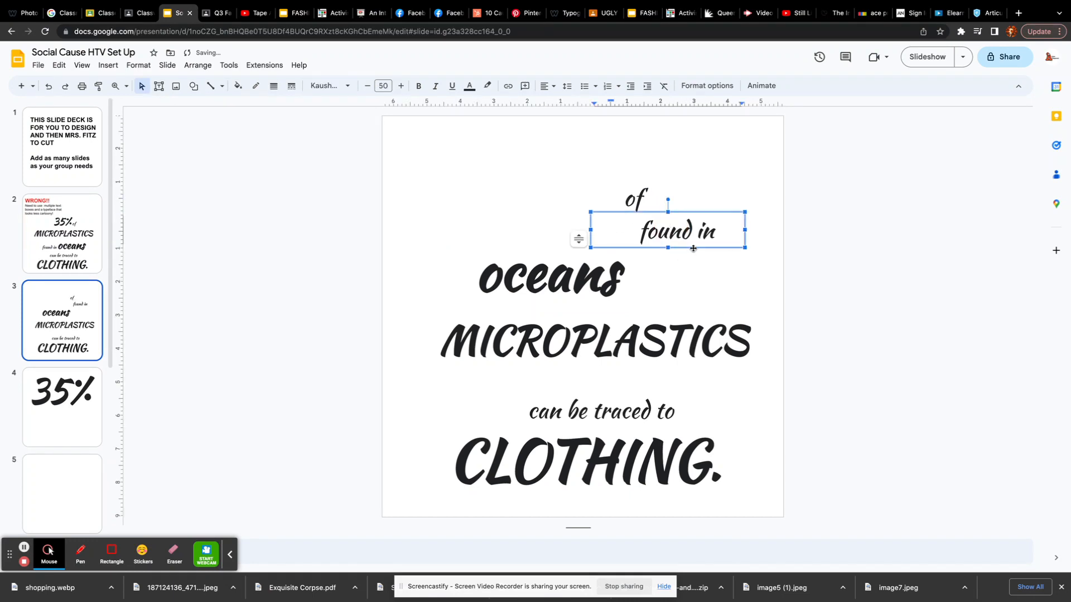
{"action": "left_click_drag", "start_coordinate": [693, 249], "coordinate": [675, 246]}
Set the font size of "oceans" on slide 3 to 140
{"action": "left_click", "coordinate": [611, 278]}
{"action": "left_click_drag", "start_coordinate": [621, 282], "coordinate": [476, 279]}
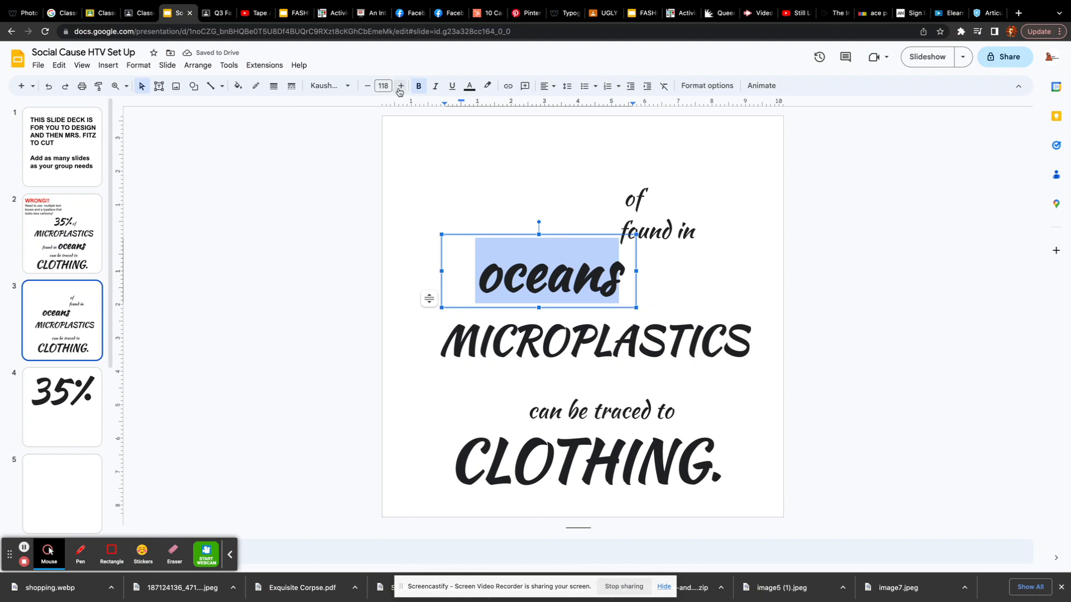
{"action": "left_click", "coordinate": [385, 87]}
{"action": "type", "text": "14"}
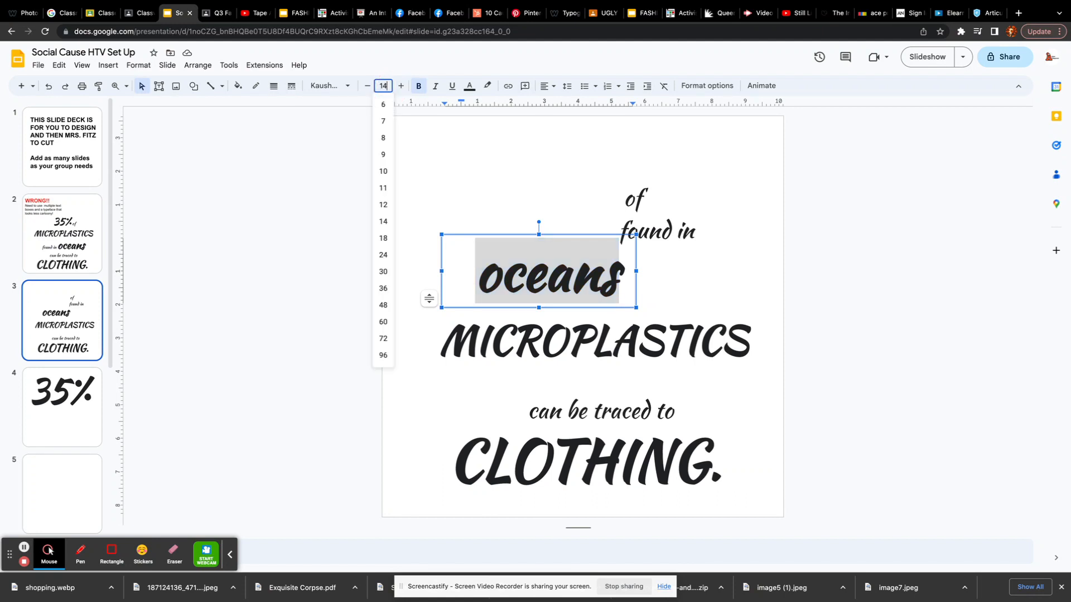
{"action": "type", "text": "0"}
{"action": "key", "text": "Return"}
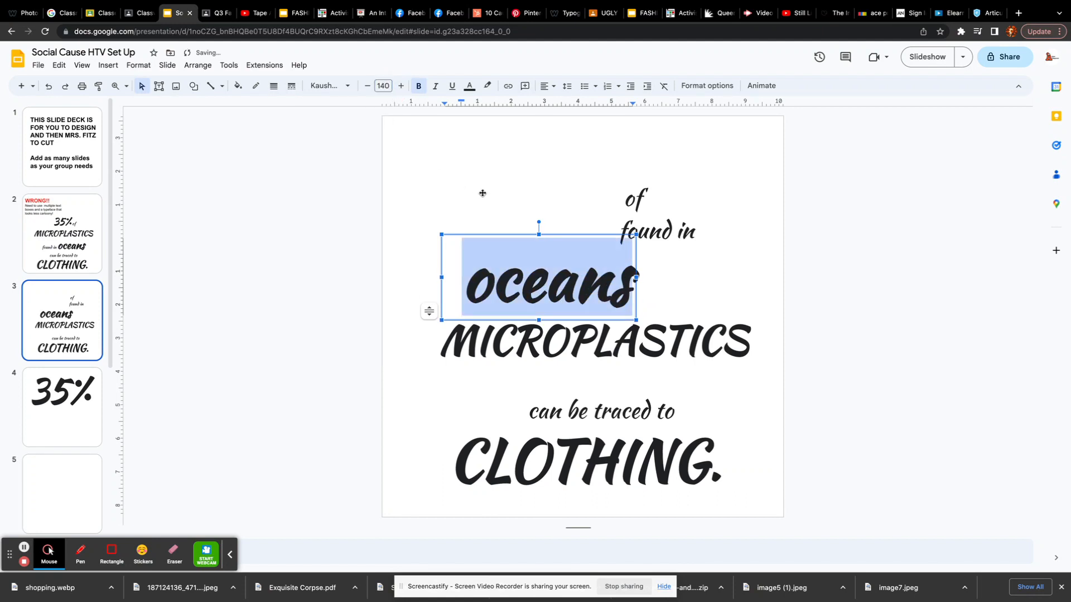
Move "MICROPLASTICS" toward the slide's right edge and place "can be traced to" right-aligned just beneath it
{"action": "left_click", "coordinate": [600, 358]}
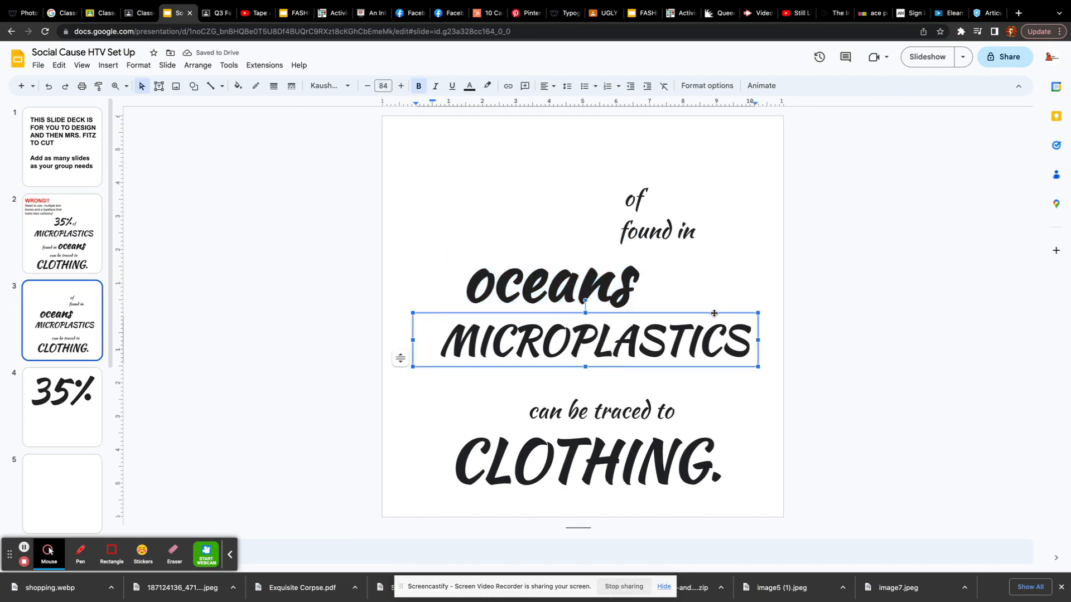
{"action": "left_click_drag", "start_coordinate": [714, 312], "coordinate": [725, 313]}
{"action": "left_click", "coordinate": [643, 407]}
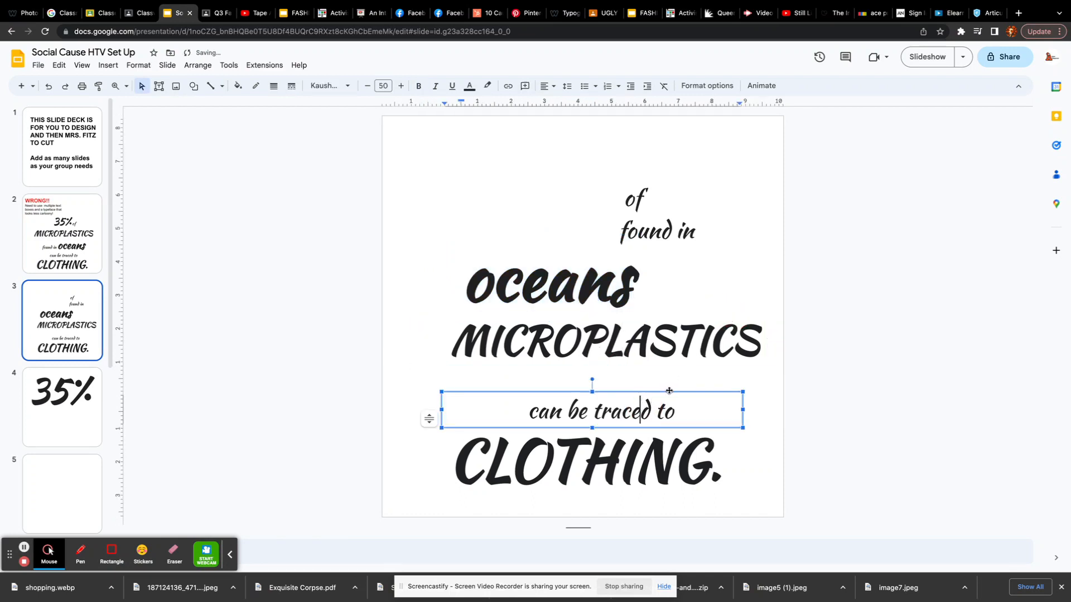
{"action": "left_click_drag", "start_coordinate": [670, 393], "coordinate": [753, 359]}
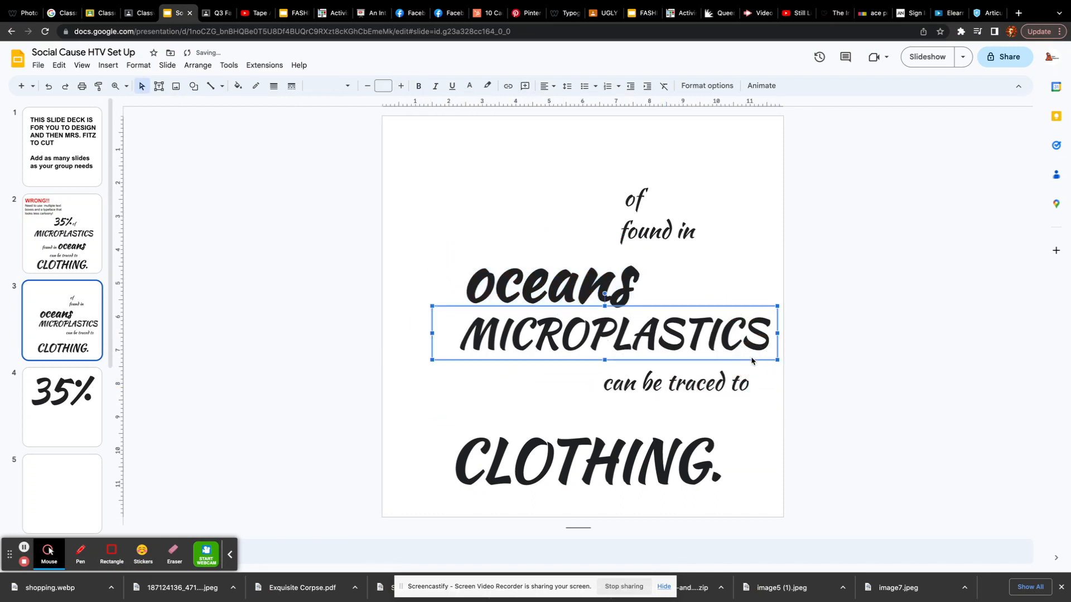
{"action": "left_click", "coordinate": [742, 378]}
{"action": "left_click_drag", "start_coordinate": [746, 405], "coordinate": [762, 400]}
Set the font size of "CLOTHING." to 200 and widen its text box so the word fits on one line
{"action": "left_click", "coordinate": [675, 445]}
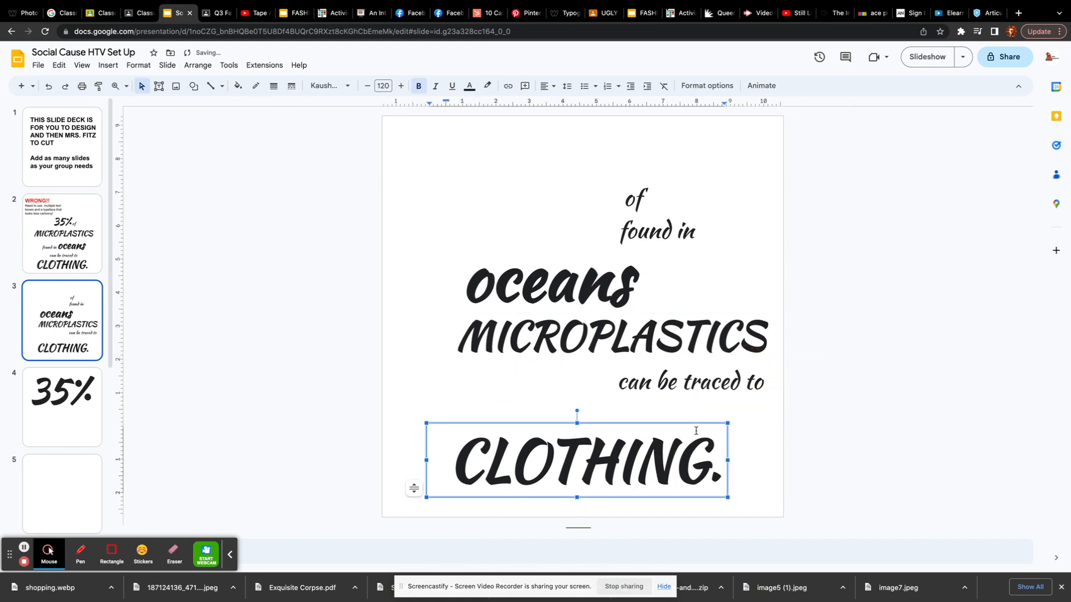
{"action": "left_click_drag", "start_coordinate": [715, 447], "coordinate": [459, 436]}
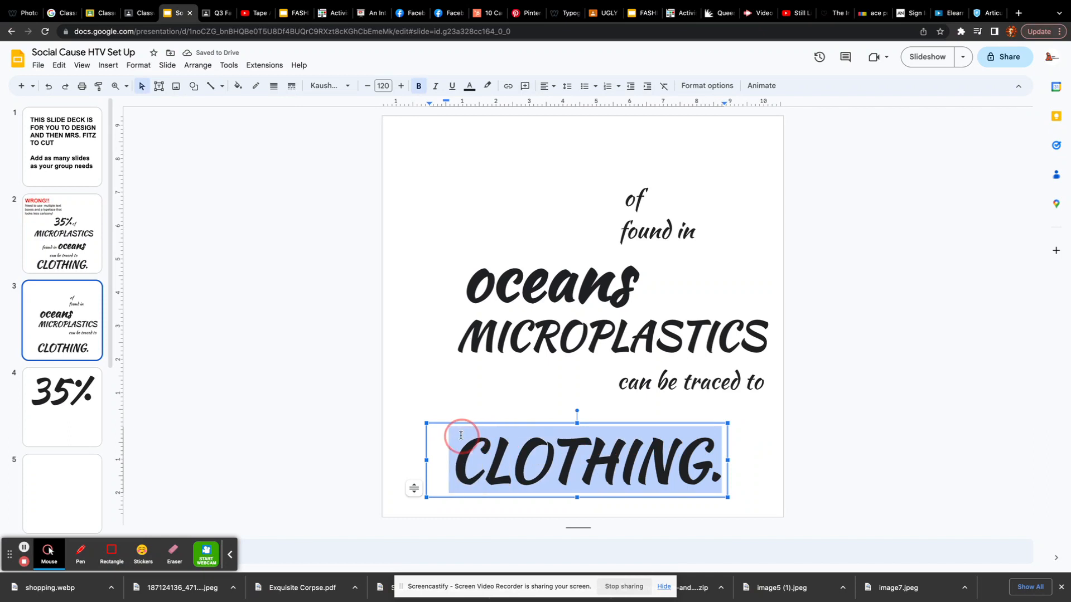
{"action": "left_click", "coordinate": [380, 85]}
{"action": "type", "text": "200"}
{"action": "key", "text": "Return"}
{"action": "scroll", "coordinate": [556, 275], "scroll_direction": "down", "scroll_amount": 3}
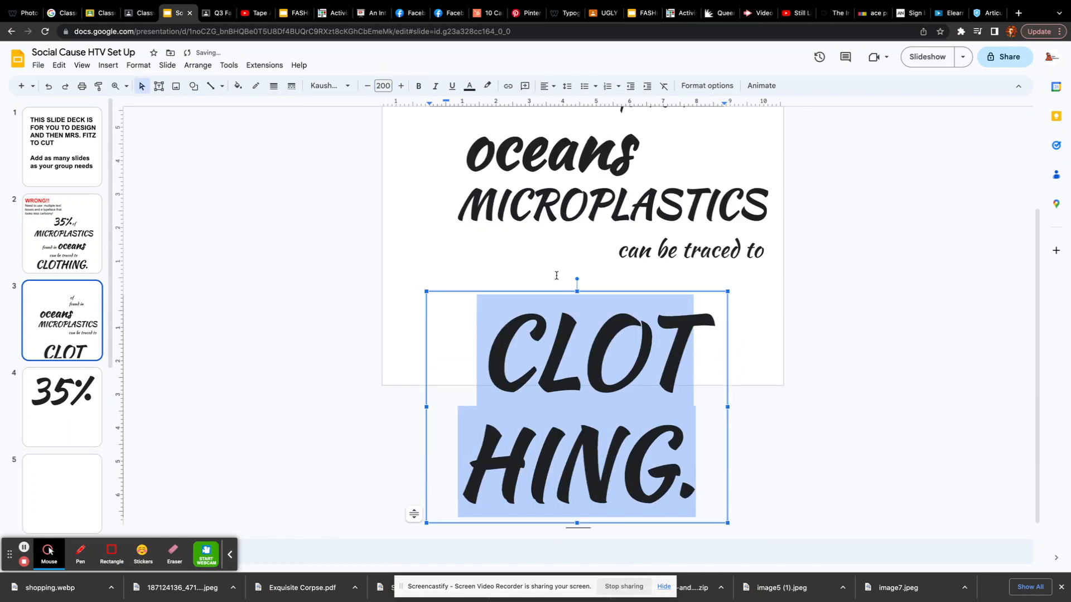
{"action": "left_click_drag", "start_coordinate": [727, 407], "coordinate": [953, 402]}
Move "CLOTHING." left and up beneath "can be traced to" and reduce its font size to 182
{"action": "left_click_drag", "start_coordinate": [873, 291], "coordinate": [774, 269]}
{"action": "left_click", "coordinate": [368, 86]}
{"action": "left_click", "coordinate": [368, 86]}
{"action": "left_click", "coordinate": [368, 86]}
{"action": "left_click", "coordinate": [368, 86]}
{"action": "left_click", "coordinate": [368, 86]}
{"action": "left_click", "coordinate": [368, 86]}
{"action": "left_click", "coordinate": [368, 86]}
{"action": "left_click", "coordinate": [367, 86]}
{"action": "left_click", "coordinate": [368, 86]}
{"action": "left_click", "coordinate": [368, 86]}
{"action": "left_click", "coordinate": [368, 86]}
{"action": "left_click", "coordinate": [368, 86]}
{"action": "left_click", "coordinate": [367, 86]}
{"action": "left_click", "coordinate": [367, 86]}
{"action": "left_click", "coordinate": [368, 86]}
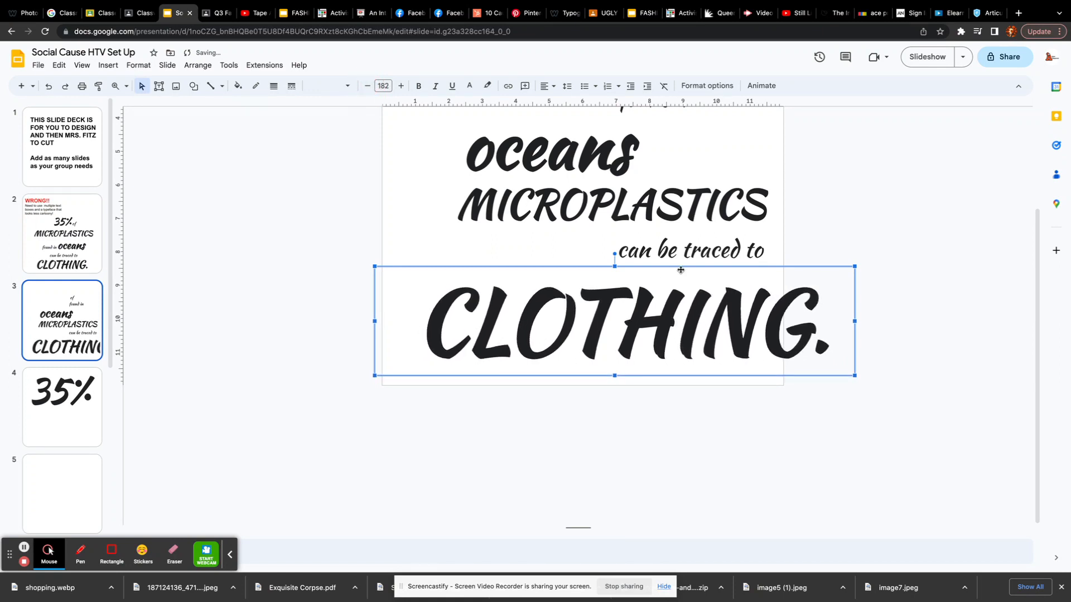
Shift "can be traced to" and "CLOTHING." left, and fit "CLOTHING." within the slide width at font size 177, close below that line
{"action": "left_click_drag", "start_coordinate": [713, 268], "coordinate": [692, 265]}
{"action": "left_click", "coordinate": [721, 306]}
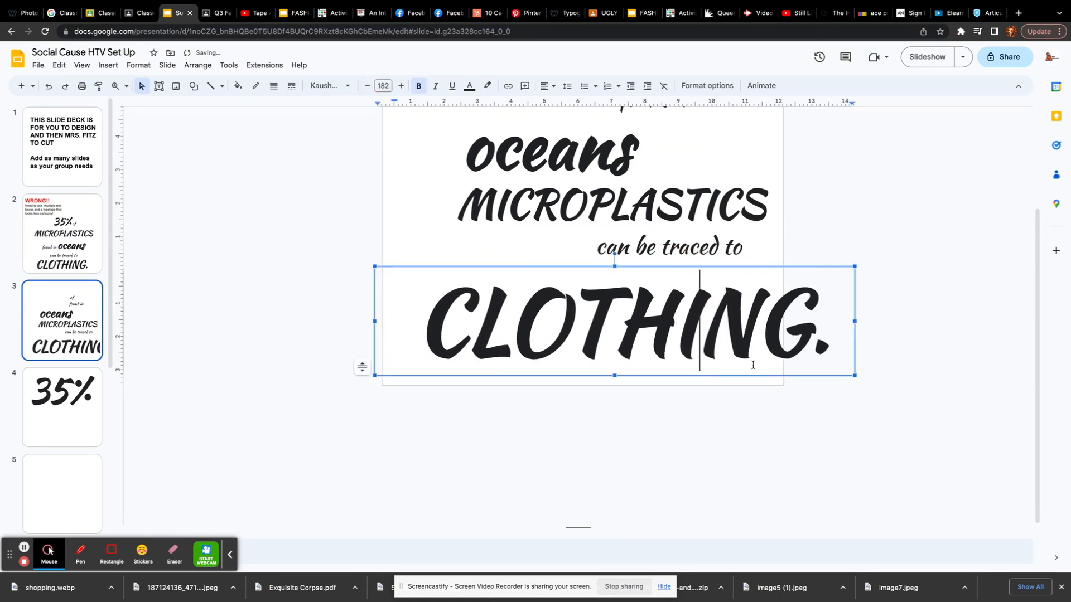
{"action": "left_click_drag", "start_coordinate": [759, 377], "coordinate": [725, 375]}
{"action": "left_click", "coordinate": [367, 85]}
{"action": "left_click", "coordinate": [367, 85]}
{"action": "left_click", "coordinate": [367, 86]}
{"action": "left_click", "coordinate": [367, 86]}
{"action": "left_click", "coordinate": [367, 85]}
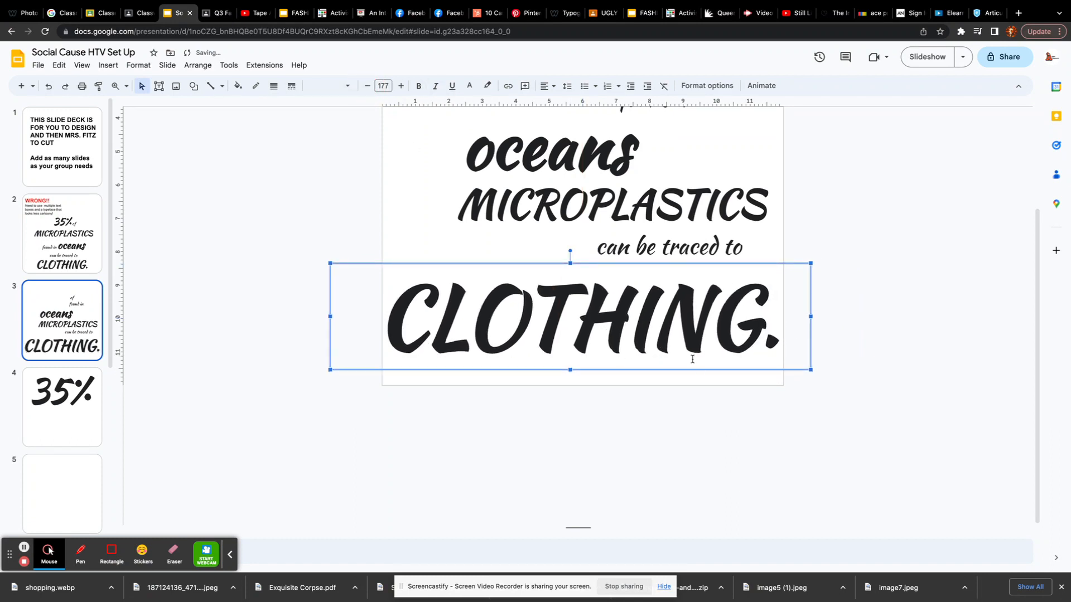
{"action": "left_click_drag", "start_coordinate": [691, 373], "coordinate": [692, 361]}
Move "can be traced to" right so it ends in line with the end of "MICROPLASTICS"
{"action": "left_click", "coordinate": [734, 242]}
{"action": "mouse_move", "coordinate": [740, 229]}
{"action": "left_mouse_down"}
{"action": "mouse_move", "coordinate": [755, 227]}
{"action": "mouse_move", "coordinate": [721, 233]}
{"action": "left_mouse_up"}
{"action": "left_click", "coordinate": [719, 248]}
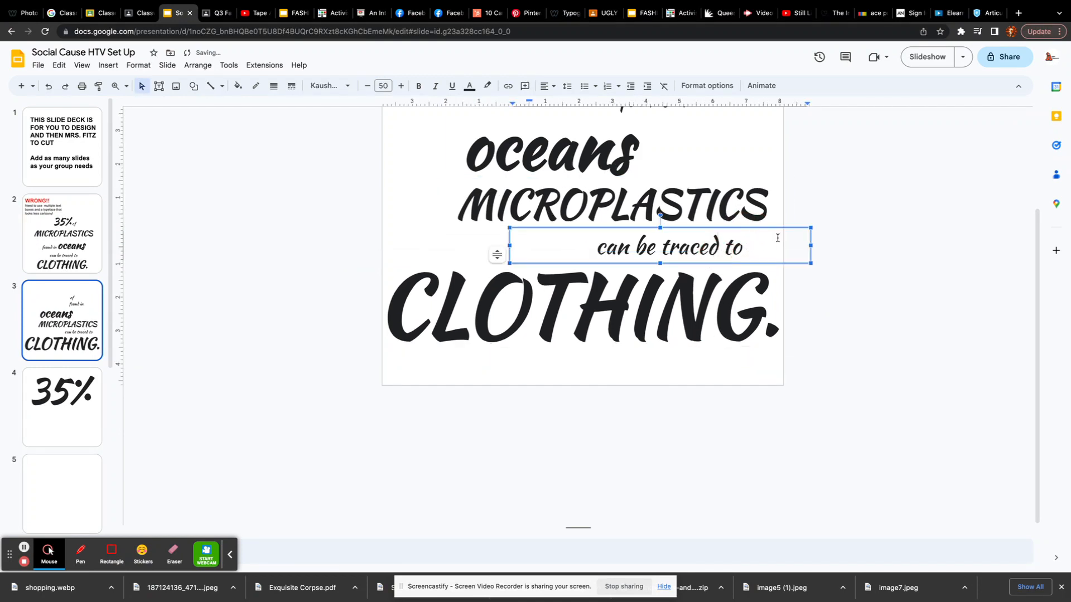
{"action": "mouse_move", "coordinate": [813, 239]}
{"action": "left_mouse_down"}
{"action": "mouse_move", "coordinate": [844, 239]}
{"action": "mouse_move", "coordinate": [803, 229]}
{"action": "left_mouse_up"}
Increase the font size of "oceans" and widen its text box so the enlarged word stays on one line
{"action": "scroll", "coordinate": [683, 311], "scroll_direction": "up", "scroll_amount": 1}
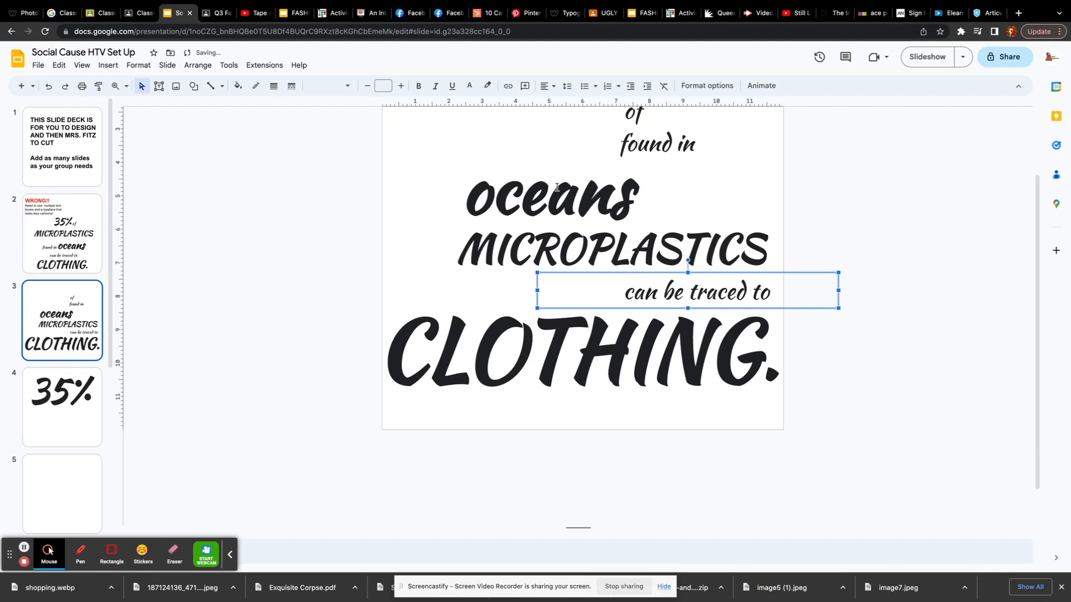
{"action": "left_click", "coordinate": [557, 188]}
{"action": "left_click_drag", "start_coordinate": [635, 190], "coordinate": [433, 168]}
{"action": "left_click", "coordinate": [400, 87]}
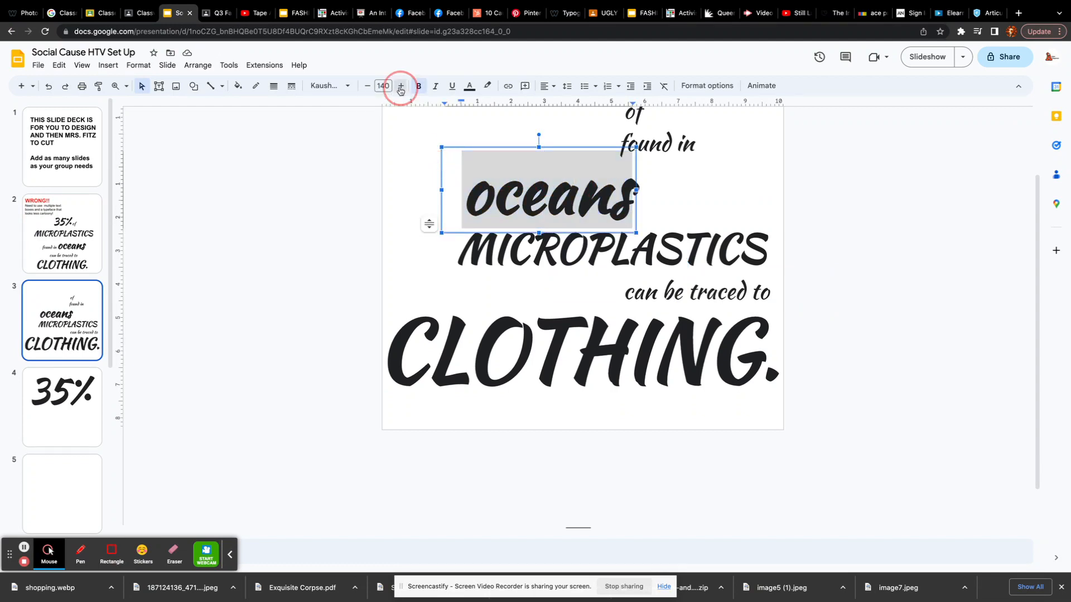
{"action": "left_click", "coordinate": [400, 87]}
{"action": "left_click", "coordinate": [400, 87]}
{"action": "left_click", "coordinate": [400, 88]}
{"action": "left_click", "coordinate": [400, 88]}
{"action": "left_click", "coordinate": [400, 88]}
{"action": "left_click", "coordinate": [400, 88]}
{"action": "left_click", "coordinate": [400, 88]}
{"action": "left_click", "coordinate": [390, 87]}
{"action": "left_click", "coordinate": [391, 86]}
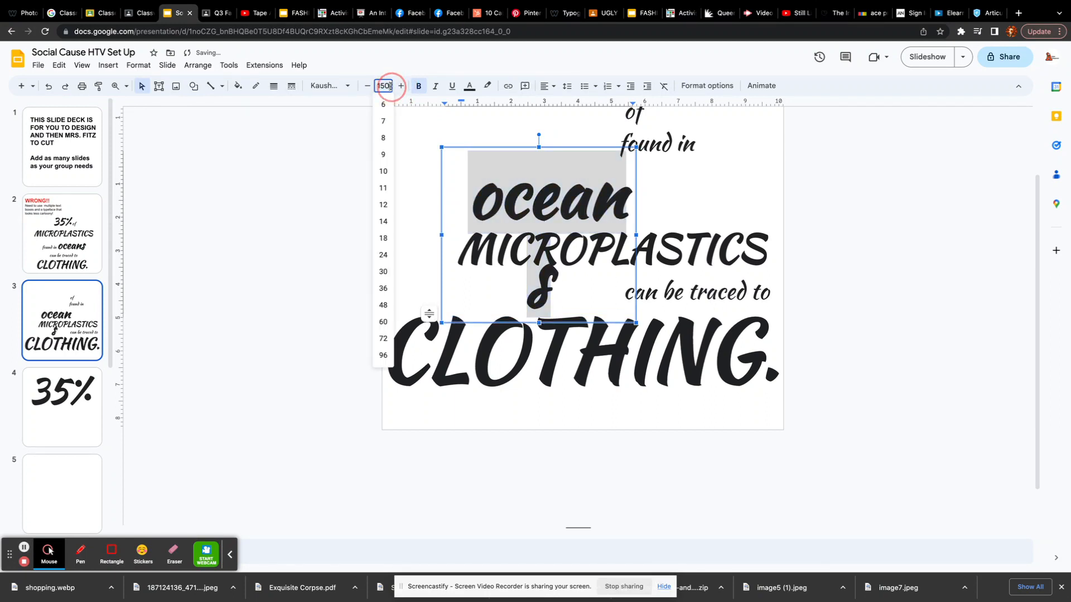
{"action": "key", "text": "BackSpace"}
{"action": "key", "text": "BackSpace"}
{"action": "type", "text": "2"}
{"action": "key", "text": "Return"}
{"action": "left_click_drag", "start_coordinate": [637, 263], "coordinate": [740, 266]}
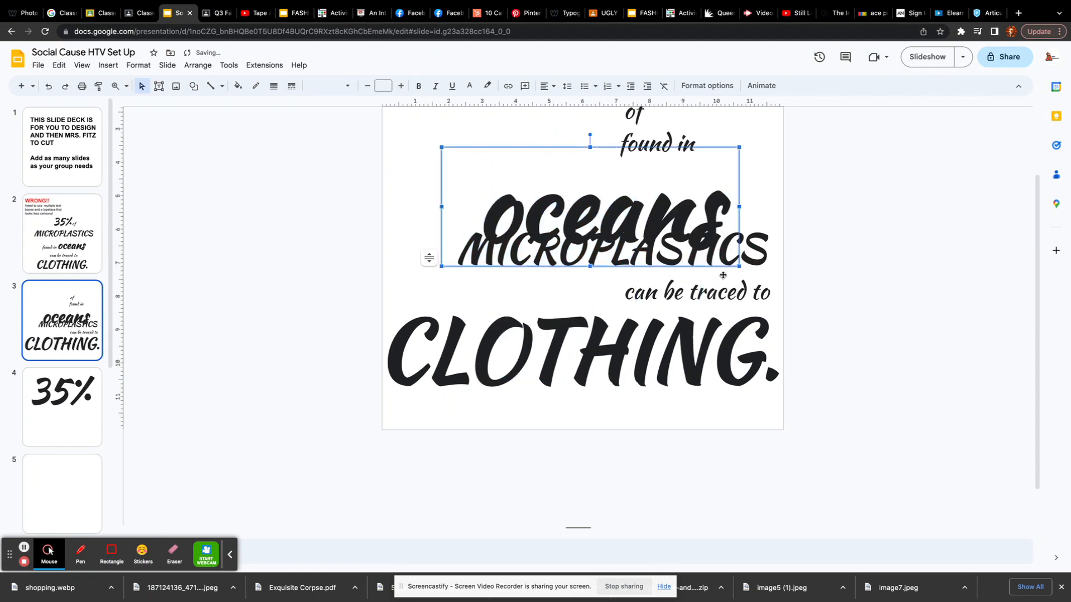
Move "oceans" to the slide's left edge, between "found in" and "MICROPLASTICS"
{"action": "left_click_drag", "start_coordinate": [739, 189], "coordinate": [653, 181]}
{"action": "scroll", "coordinate": [654, 182], "scroll_direction": "up", "scroll_amount": 1}
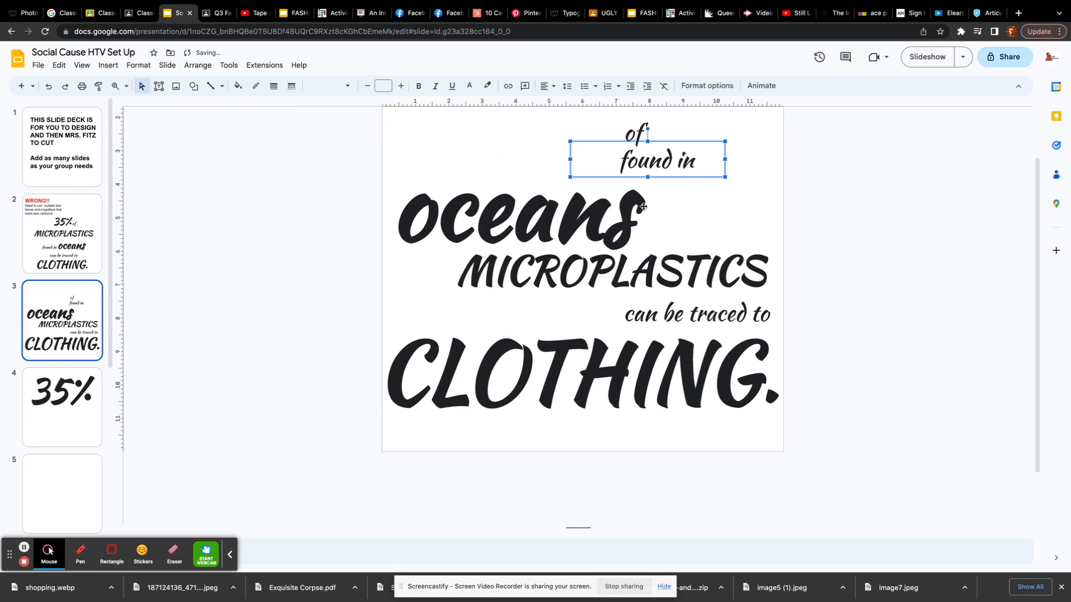
{"action": "left_click", "coordinate": [644, 207]}
{"action": "left_click", "coordinate": [698, 271]}
{"action": "left_click", "coordinate": [623, 219]}
{"action": "left_click", "coordinate": [654, 189]}
{"action": "left_click_drag", "start_coordinate": [654, 190], "coordinate": [646, 191]}
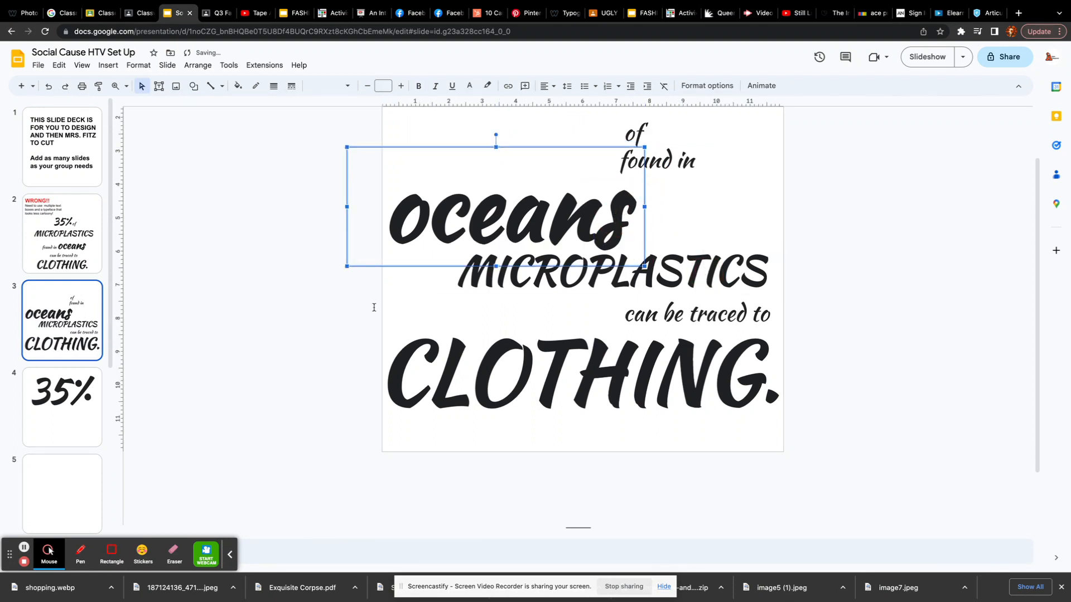
Nudge "MICROPLASTICS" slightly right to line up with the end of "can be traced to"
{"action": "left_click", "coordinate": [647, 315]}
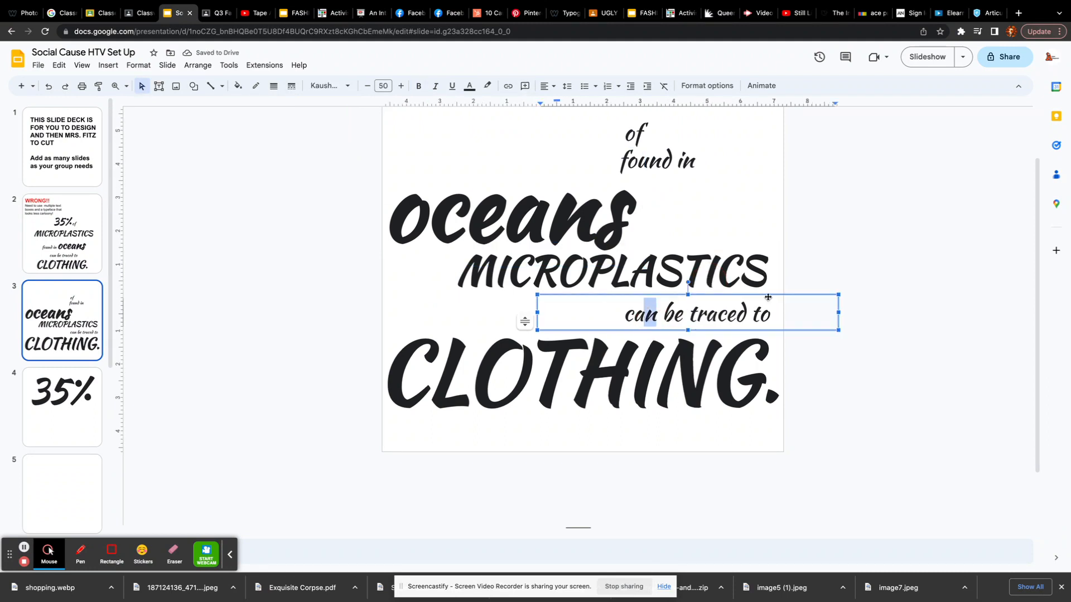
{"action": "left_click", "coordinate": [756, 279]}
{"action": "left_click_drag", "start_coordinate": [780, 249], "coordinate": [783, 251]}
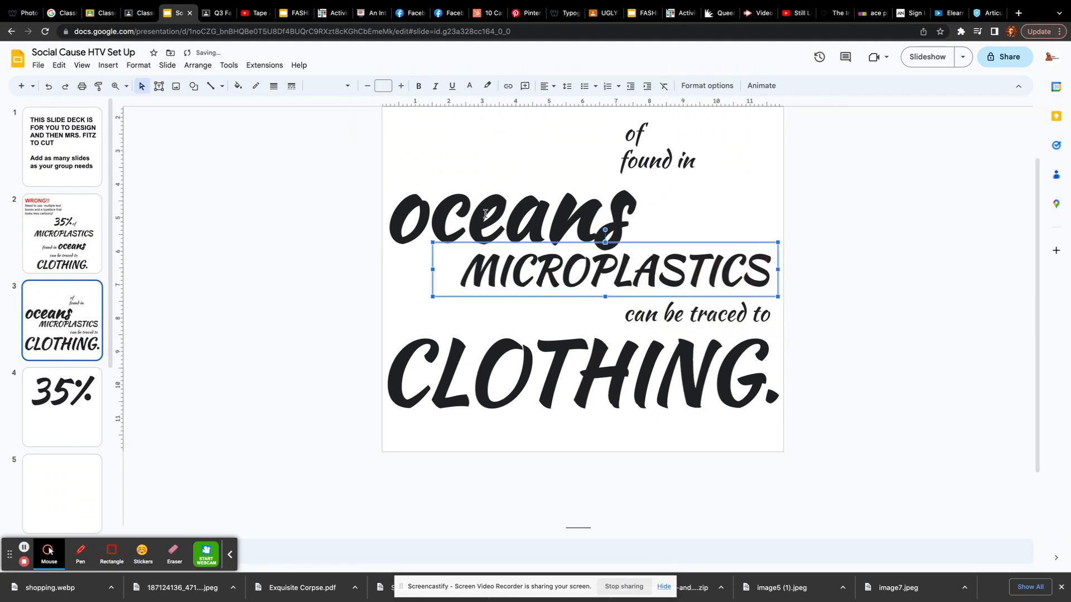
{"action": "left_click", "coordinate": [390, 318]}
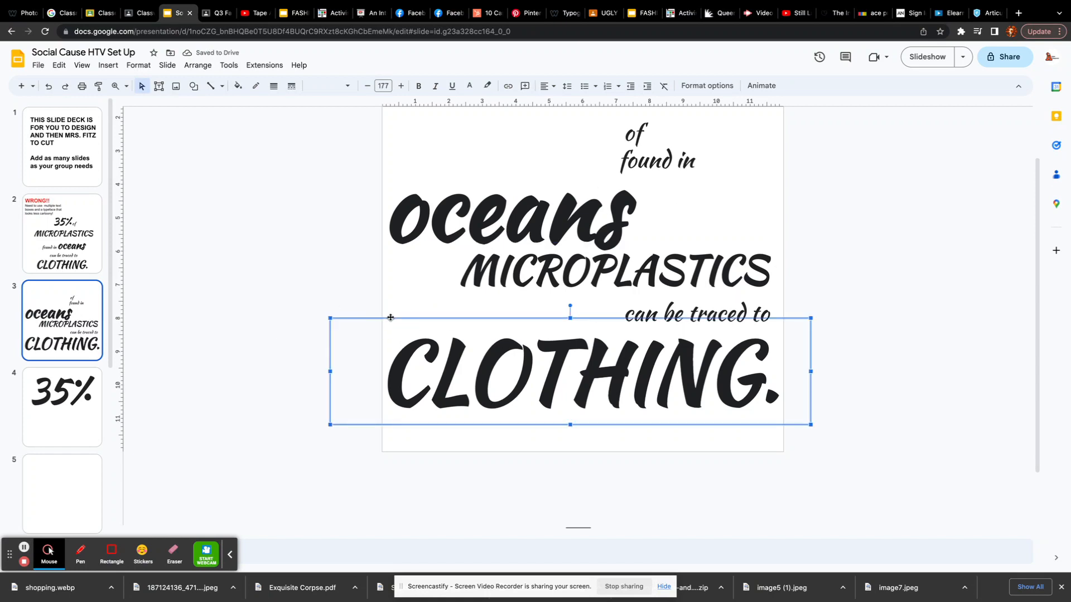
{"action": "left_click", "coordinate": [637, 207]}
Compare the rearranged wording on slide 3 with the "35%" on slide 4 and the original single-text-box layout on slide 2
{"action": "left_click", "coordinate": [67, 390]}
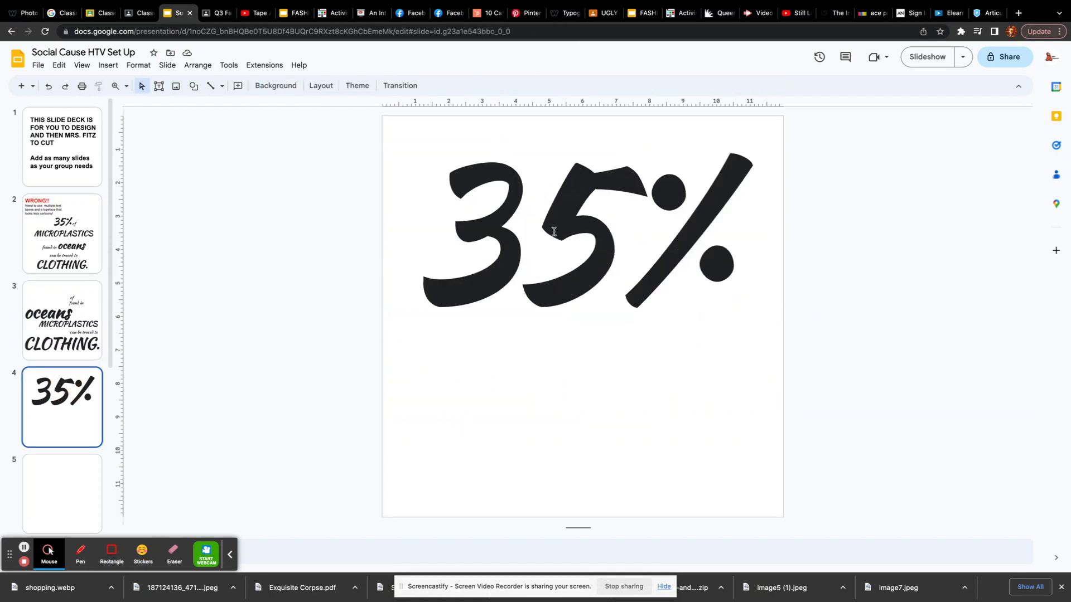
{"action": "left_click", "coordinate": [89, 318]}
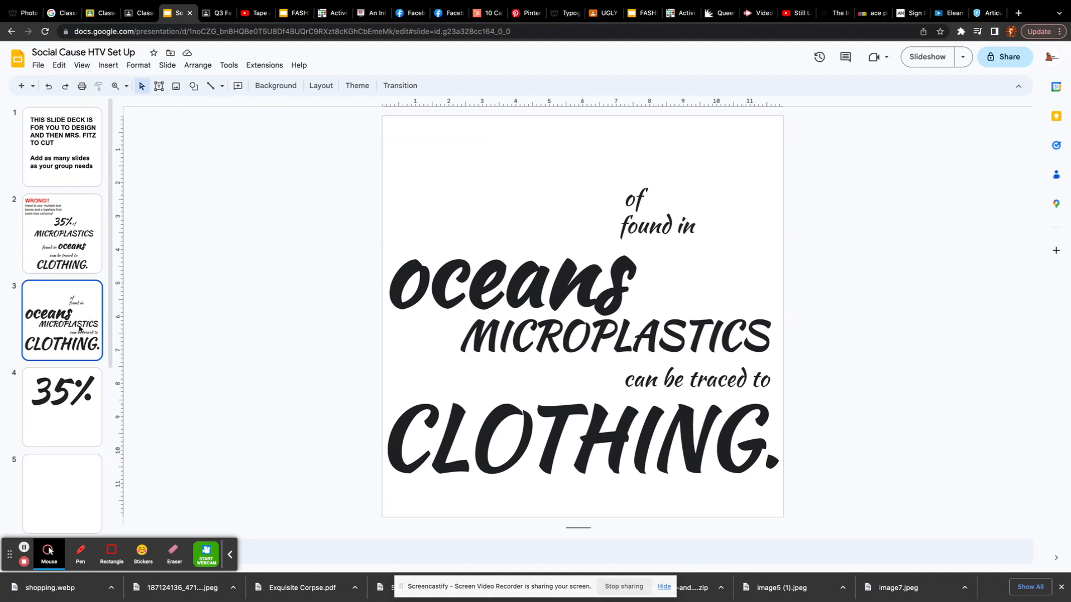
{"action": "left_click", "coordinate": [74, 373]}
{"action": "scroll", "coordinate": [74, 368], "scroll_direction": "down", "scroll_amount": 2}
{"action": "left_click", "coordinate": [67, 256]}
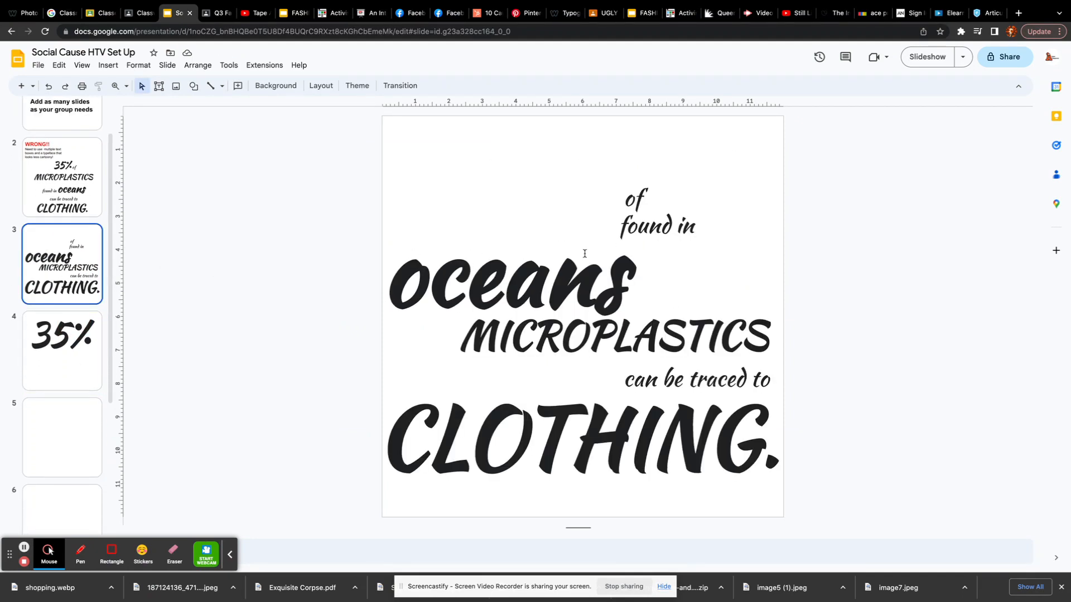
{"action": "left_click", "coordinate": [67, 407]}
{"action": "left_click", "coordinate": [77, 357]}
{"action": "left_click", "coordinate": [79, 283]}
{"action": "left_click", "coordinate": [76, 333]}
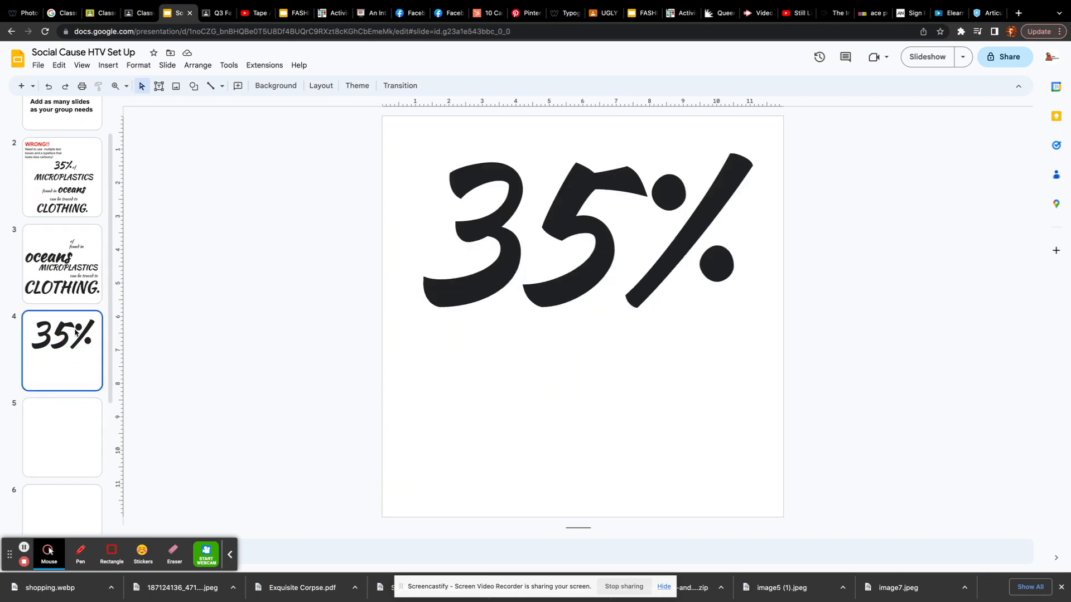
{"action": "left_click", "coordinate": [45, 221]}
{"action": "left_click", "coordinate": [66, 190]}
{"action": "left_click", "coordinate": [576, 353]}
{"action": "left_click", "coordinate": [611, 288]}
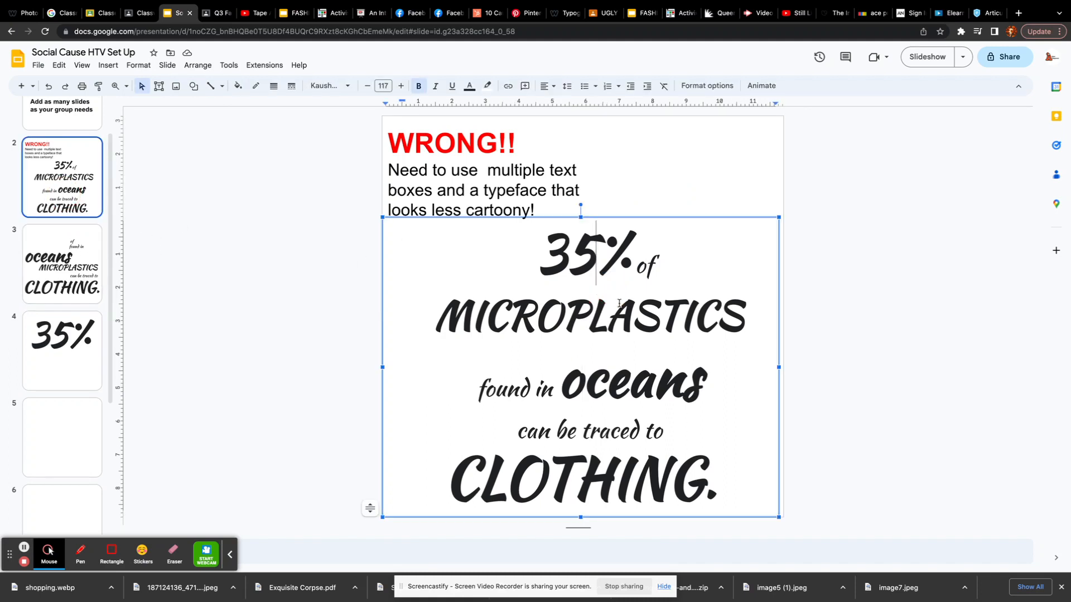
Delete the empty text box above "oceans" on slide 3
{"action": "left_click", "coordinate": [36, 277]}
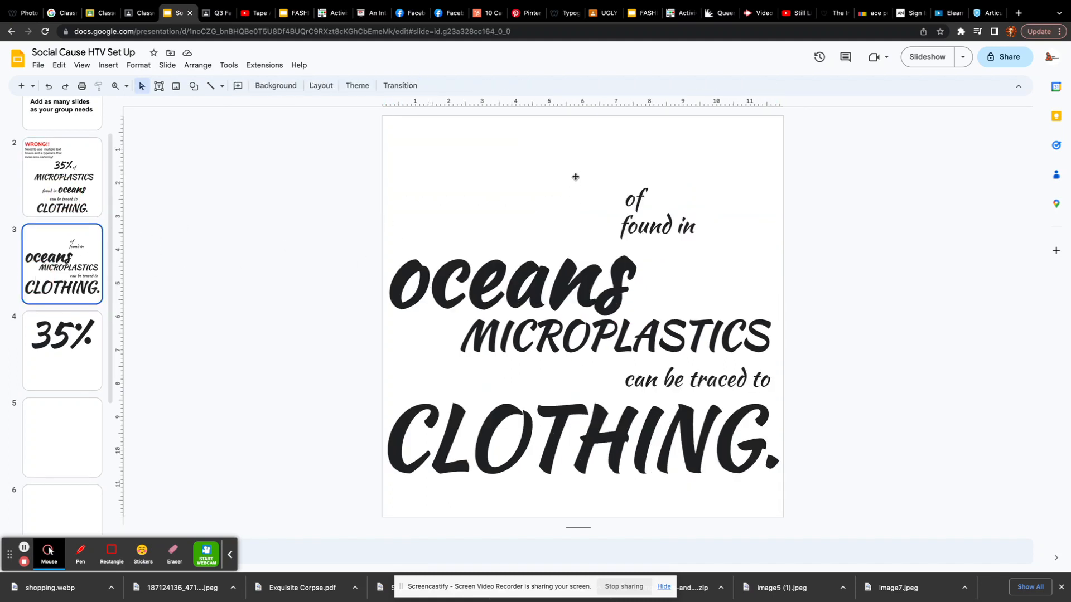
{"action": "left_click", "coordinate": [457, 137]}
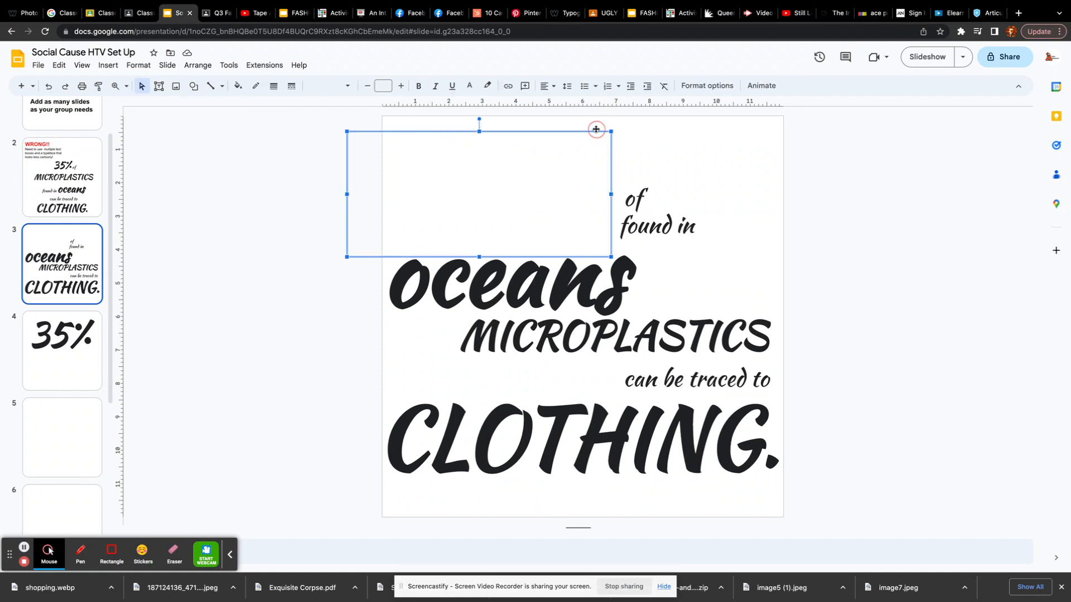
{"action": "key", "text": "Delete"}
Set all the text boxes on slide 3 to the Lemonada Bold typeface
{"action": "left_click_drag", "start_coordinate": [427, 150], "coordinate": [734, 462]}
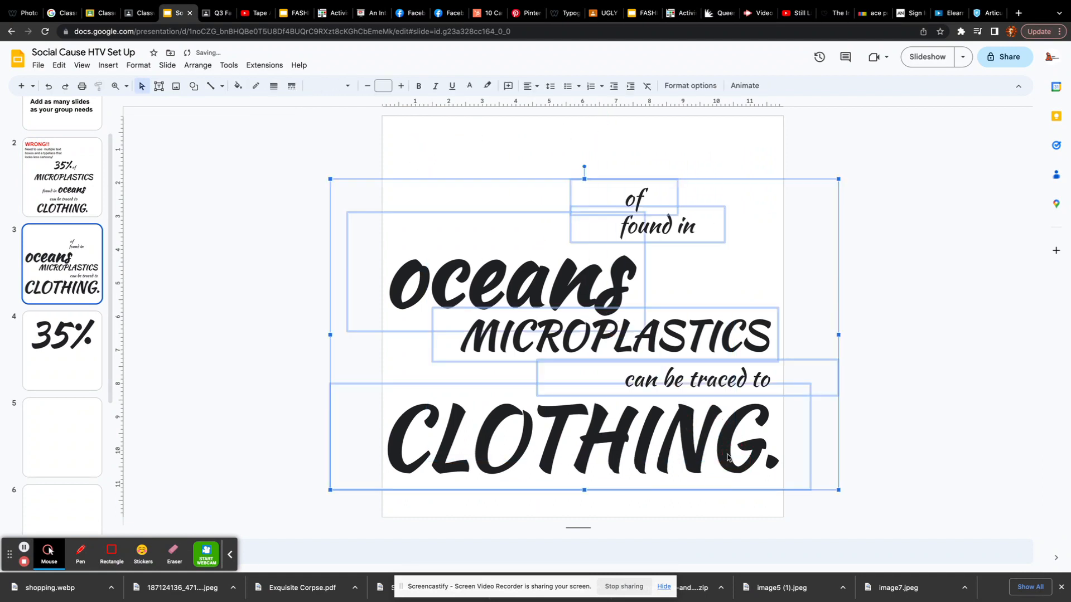
{"action": "left_click", "coordinate": [351, 89]}
{"action": "mouse_move", "coordinate": [368, 192]}
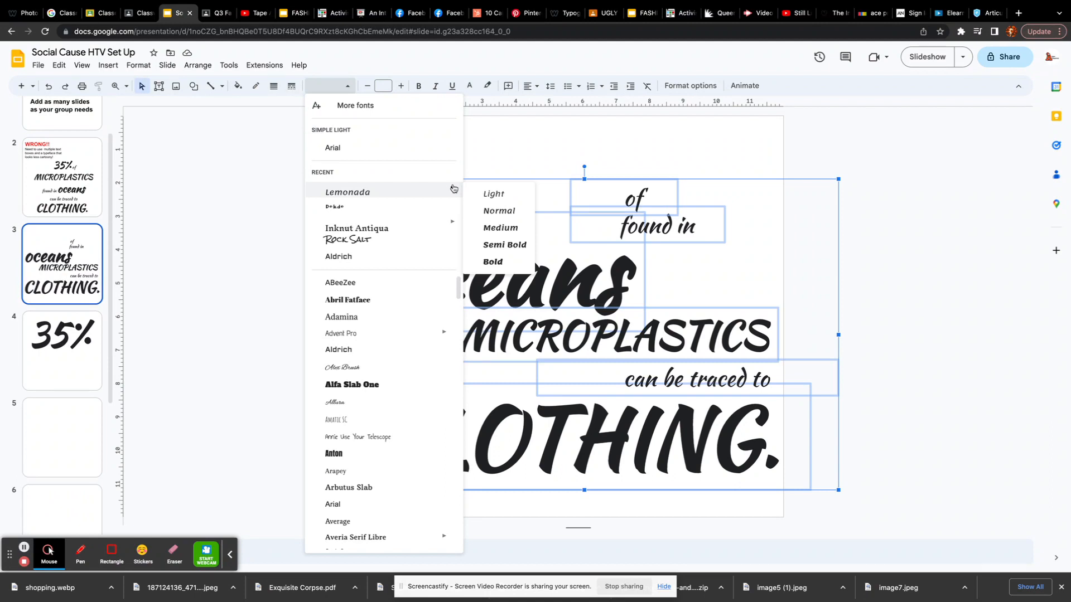
{"action": "left_click", "coordinate": [490, 264]}
{"action": "left_click", "coordinate": [511, 193]}
Change "of" and "found in" together to the Light weight of Lemonada
{"action": "left_click", "coordinate": [643, 217]}
{"action": "left_click", "coordinate": [644, 219]}
{"action": "left_click", "coordinate": [646, 224]}
{"action": "left_click", "coordinate": [699, 222]}
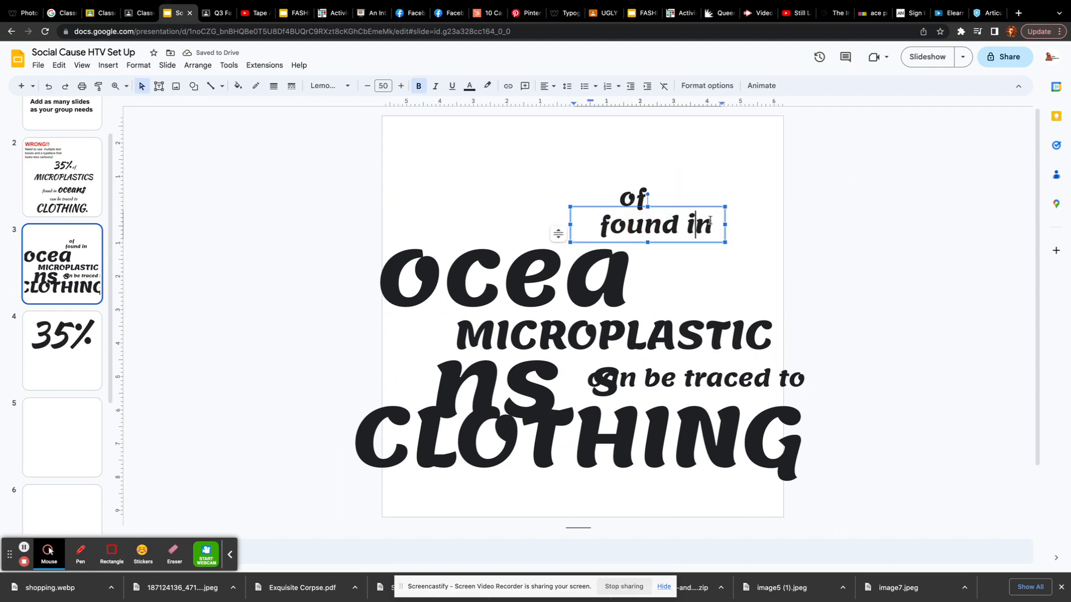
{"action": "left_click", "coordinate": [661, 210], "text": "shift"}
{"action": "left_click", "coordinate": [346, 86]}
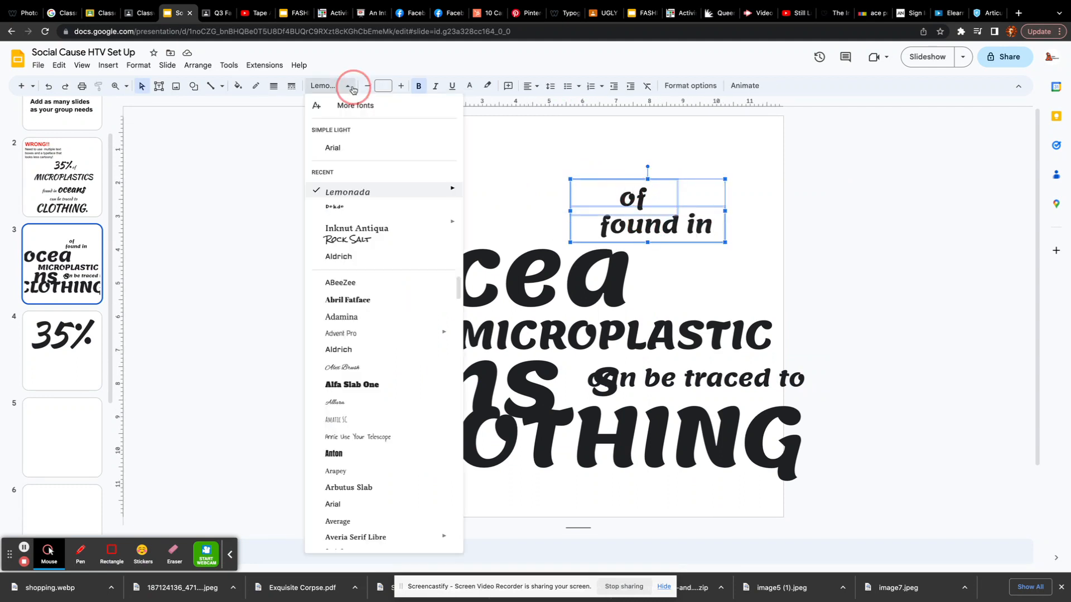
{"action": "mouse_move", "coordinate": [425, 194]}
{"action": "left_click", "coordinate": [496, 195]}
{"action": "left_click", "coordinate": [674, 261]}
Change "can be traced to" to the Light weight of Lemonada
{"action": "left_click", "coordinate": [707, 381]}
{"action": "left_click", "coordinate": [792, 374]}
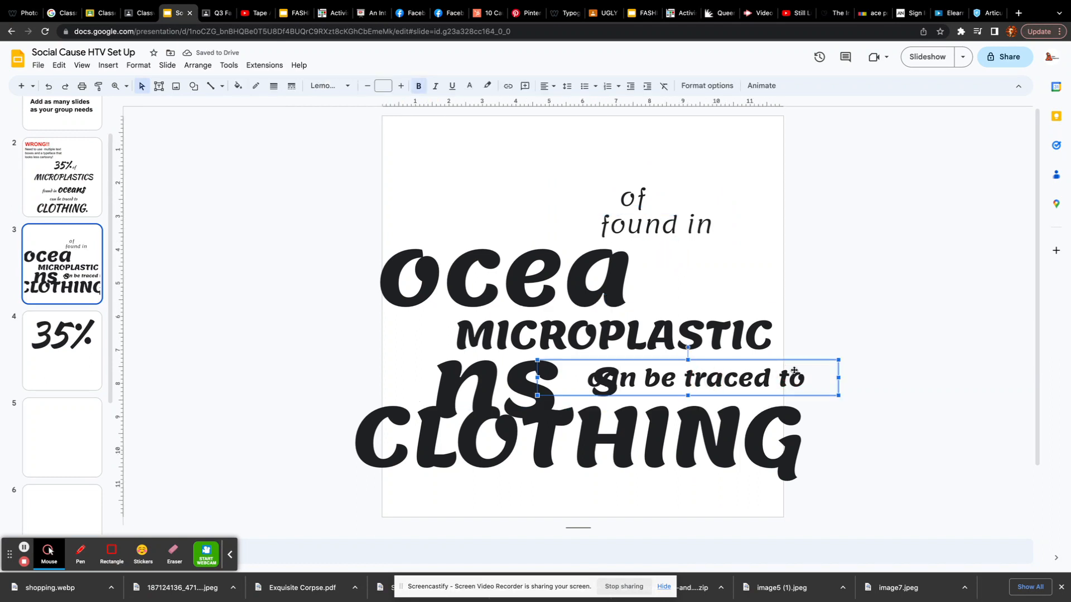
{"action": "left_click", "coordinate": [353, 88]}
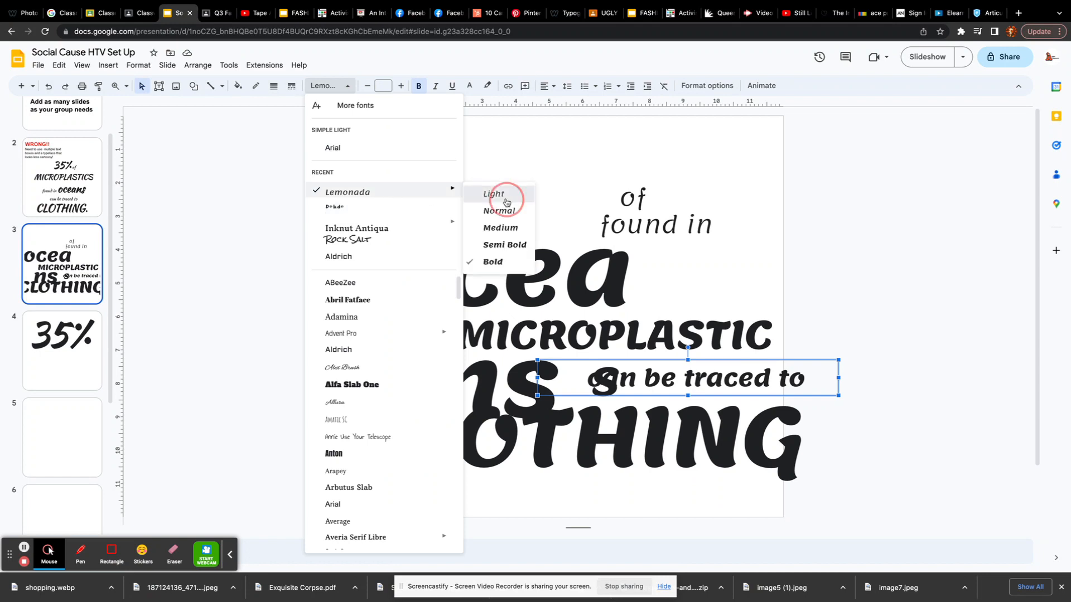
{"action": "left_click", "coordinate": [504, 194]}
Change the word "oceans" to the Medium weight of Lemonada
{"action": "left_click", "coordinate": [478, 310]}
{"action": "left_click", "coordinate": [606, 295]}
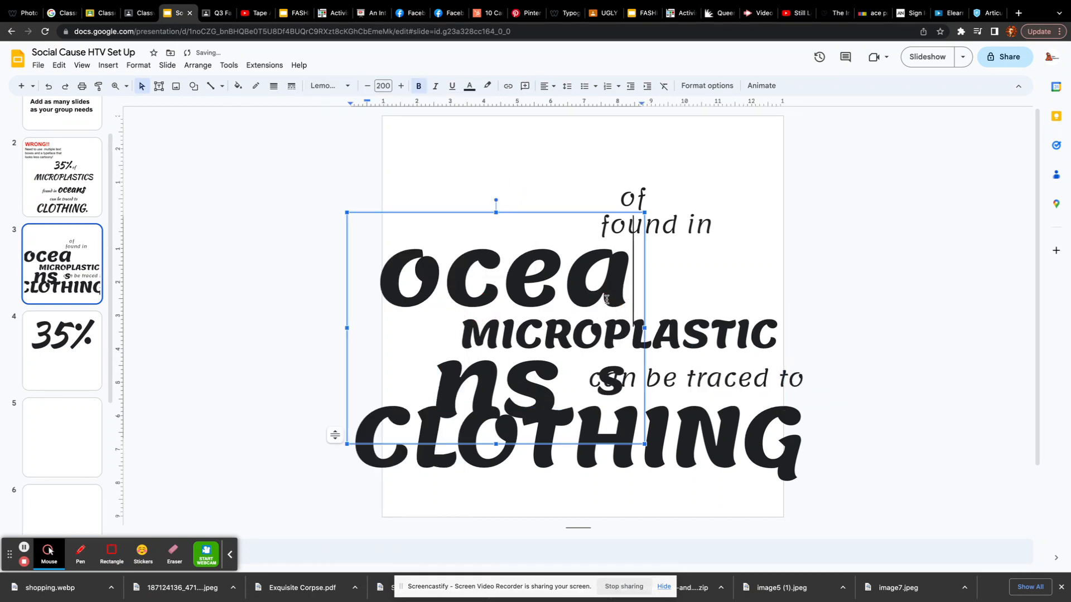
{"action": "left_click_drag", "start_coordinate": [561, 362], "coordinate": [496, 341]}
{"action": "left_click", "coordinate": [400, 270]}
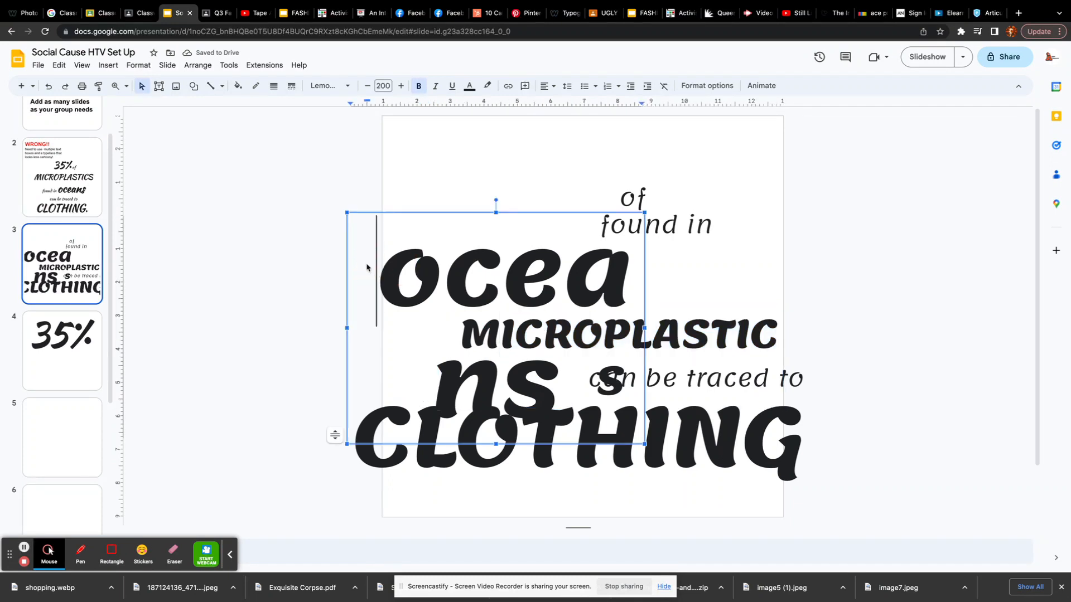
{"action": "left_click_drag", "start_coordinate": [382, 281], "coordinate": [571, 366]}
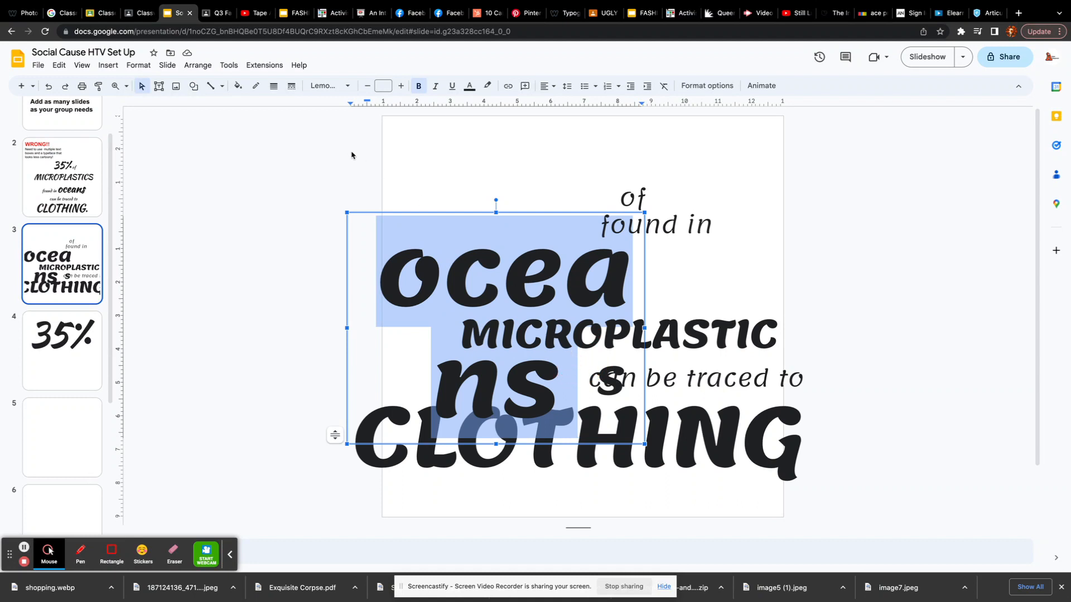
{"action": "left_click", "coordinate": [387, 87]}
{"action": "left_click", "coordinate": [329, 85]}
{"action": "mouse_move", "coordinate": [399, 196]}
{"action": "left_click", "coordinate": [522, 227]}
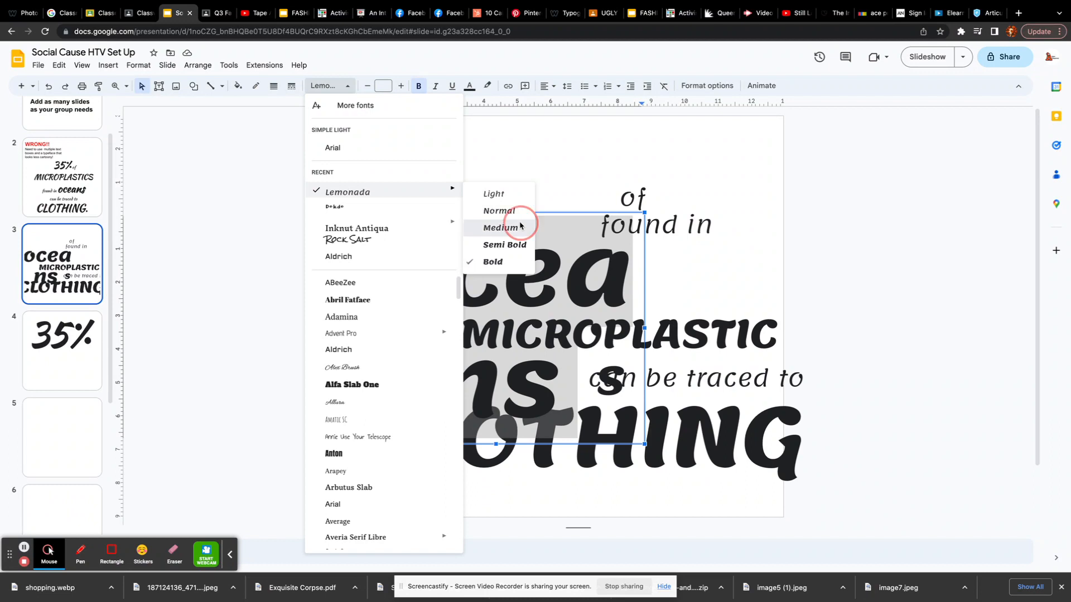
Reduce "oceans" to size 179 and widen its text box so the word fits on one line above "MICROPLASTICS"
{"action": "left_click", "coordinate": [368, 86]}
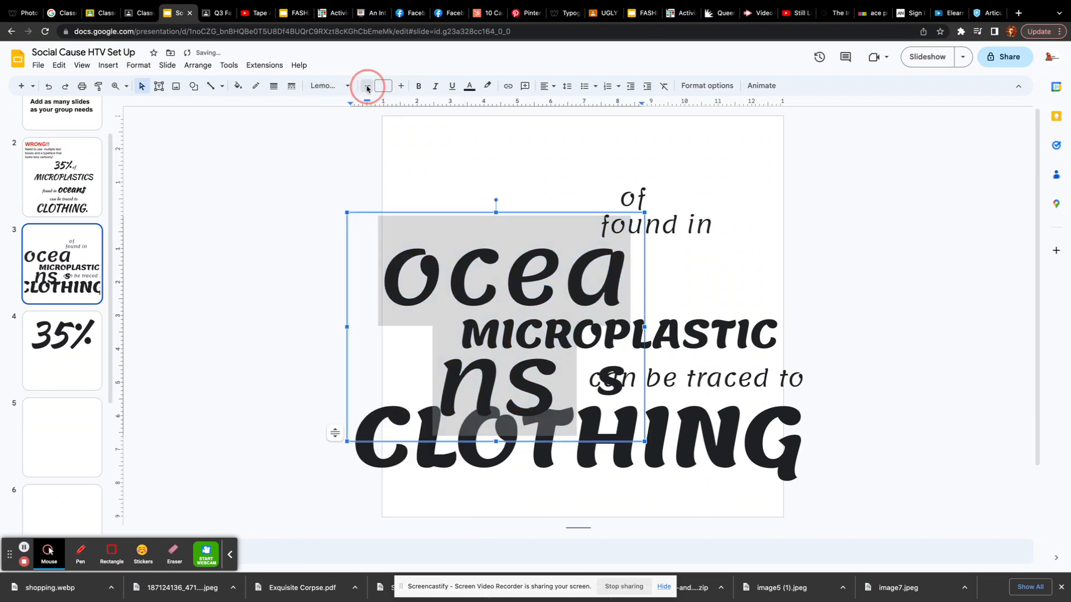
{"action": "left_click", "coordinate": [368, 86]}
{"action": "left_click", "coordinate": [368, 87]}
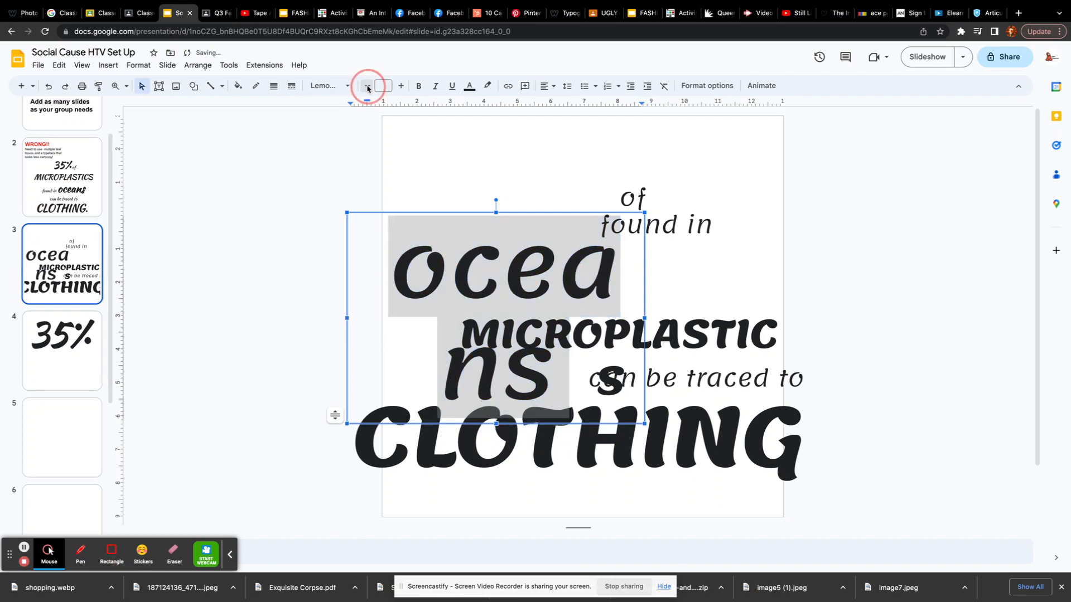
{"action": "left_click_drag", "start_coordinate": [645, 317], "coordinate": [720, 321]}
{"action": "mouse_move", "coordinate": [581, 215]}
{"action": "left_mouse_down"}
{"action": "mouse_move", "coordinate": [588, 220]}
{"action": "mouse_move", "coordinate": [568, 211]}
{"action": "left_mouse_up"}
{"action": "left_click", "coordinate": [488, 254]}
{"action": "left_click_drag", "start_coordinate": [449, 218], "coordinate": [467, 221]}
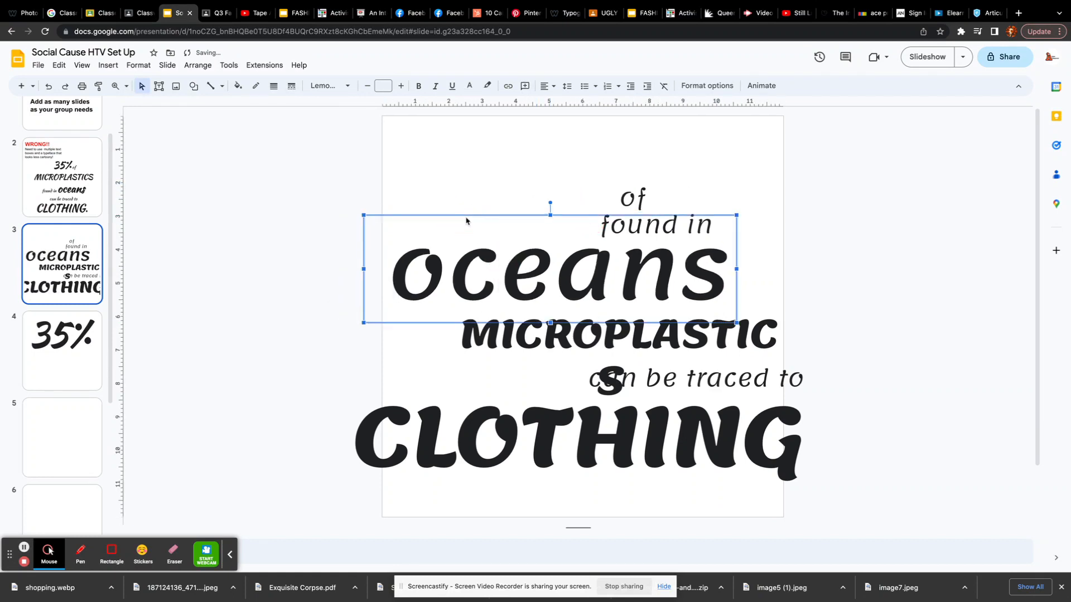
Nudge "MICROPLASTICS" slightly left beneath "oceans" and compare slide 3 with the "35%" on slide 4
{"action": "left_click", "coordinate": [484, 341]}
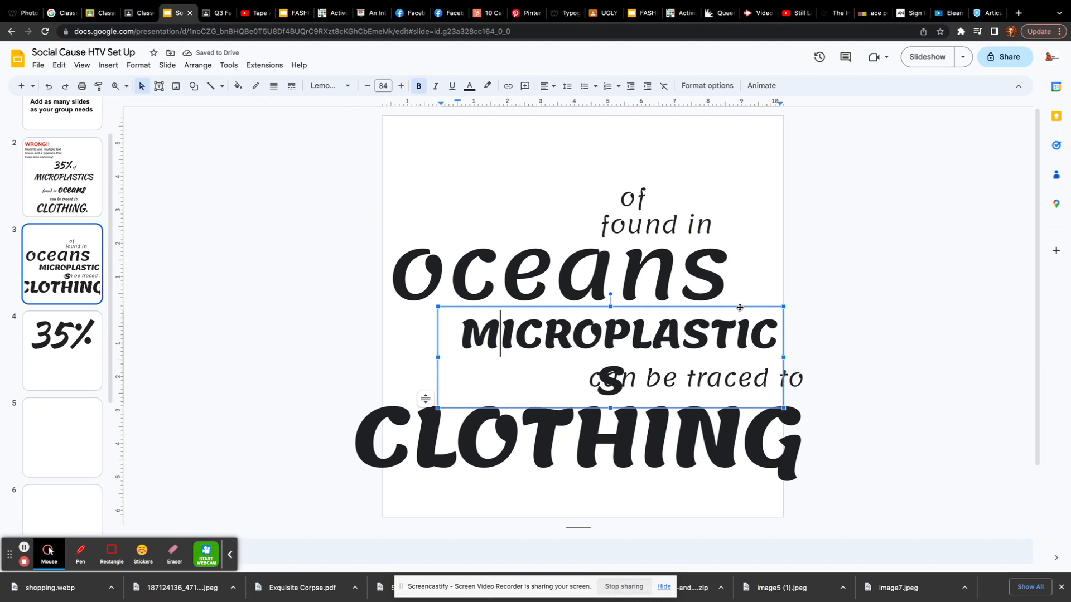
{"action": "left_click_drag", "start_coordinate": [739, 307], "coordinate": [714, 306]}
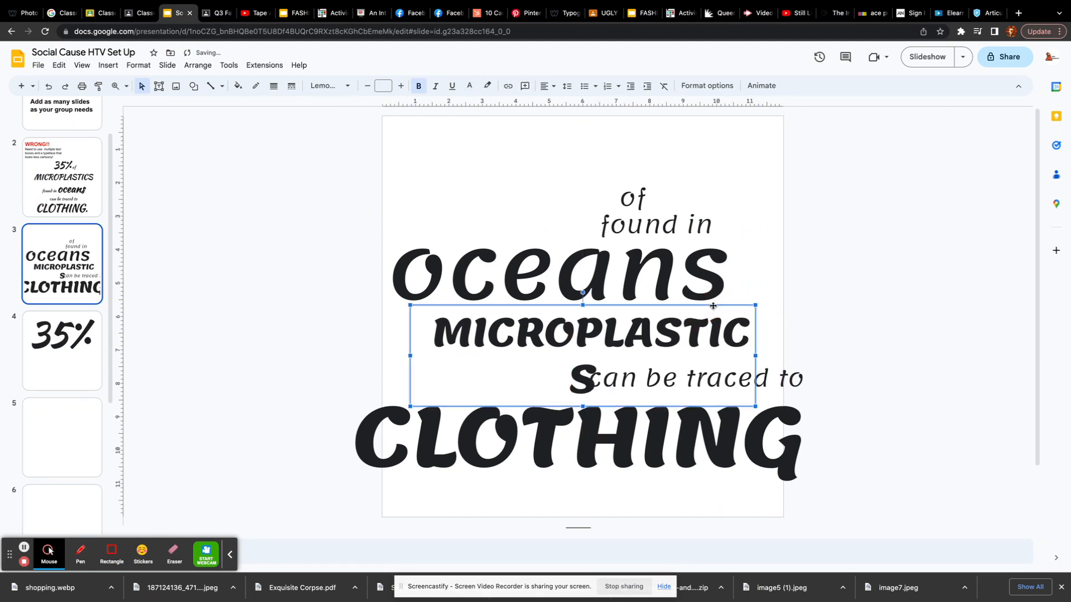
{"action": "scroll", "coordinate": [714, 307], "scroll_direction": "up", "scroll_amount": 2}
{"action": "left_click", "coordinate": [75, 273]}
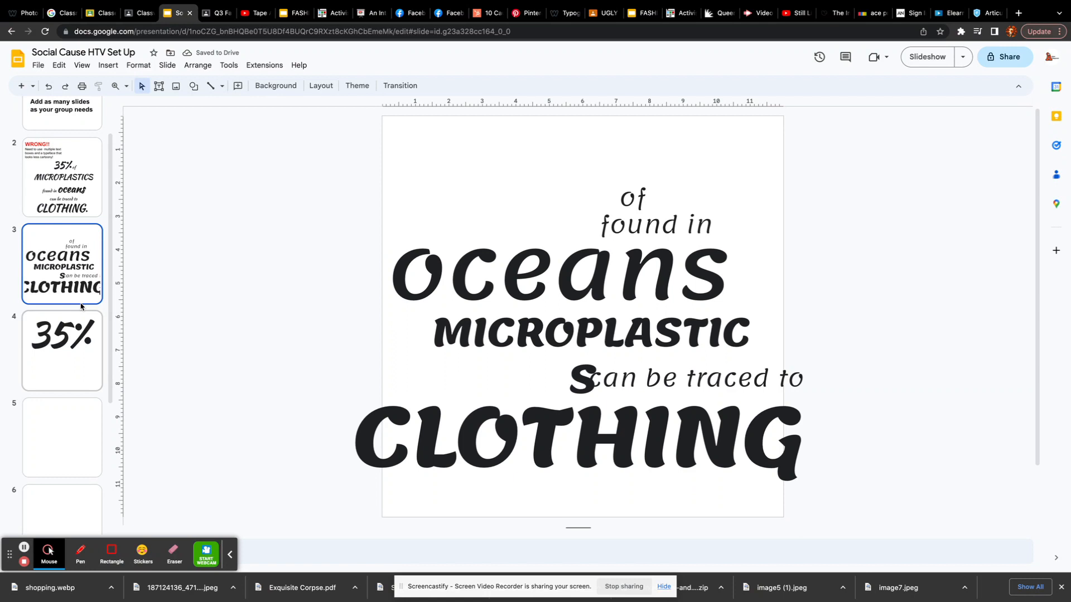
{"action": "left_click", "coordinate": [82, 314]}
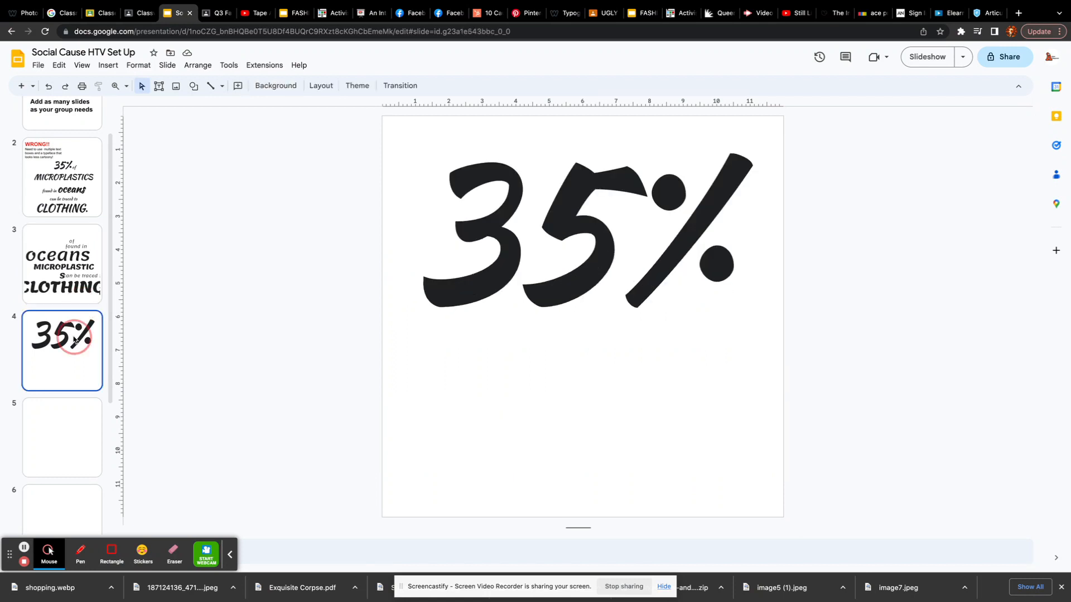
{"action": "left_click", "coordinate": [82, 289]}
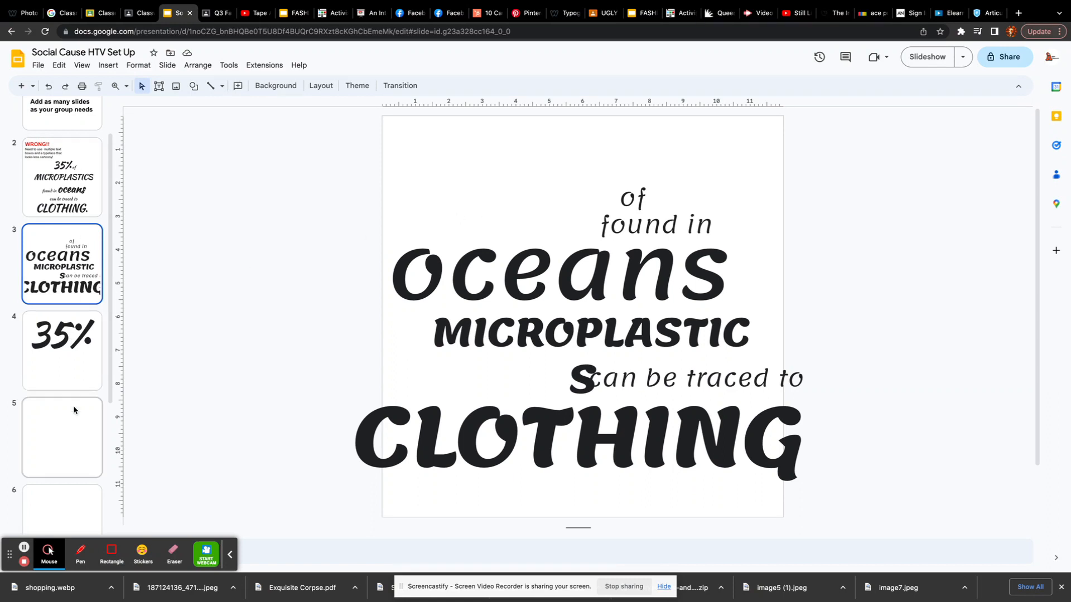
Add a series of blank slides after slide 8 at the end of the deck
{"action": "scroll", "coordinate": [74, 410], "scroll_direction": "down", "scroll_amount": 4}
{"action": "left_click", "coordinate": [74, 472]}
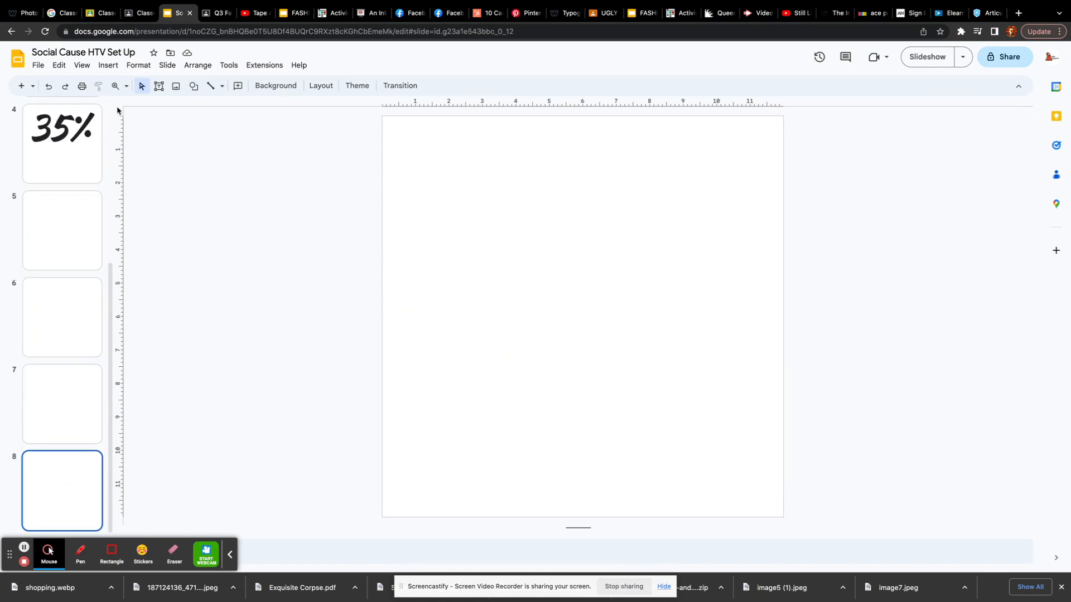
{"action": "left_click", "coordinate": [167, 64]}
{"action": "left_click", "coordinate": [178, 100]}
{"action": "left_click", "coordinate": [66, 88]}
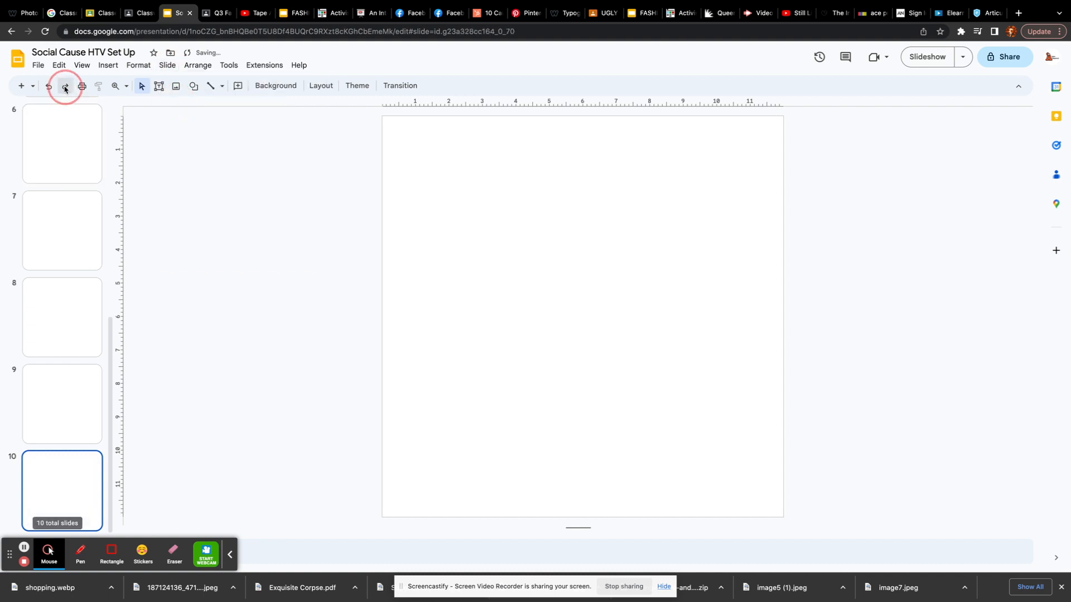
{"action": "left_click", "coordinate": [66, 88]}
{"action": "left_click", "coordinate": [66, 87]}
{"action": "left_click", "coordinate": [65, 87]}
{"action": "left_click", "coordinate": [66, 88]}
{"action": "left_click", "coordinate": [65, 88]}
Examine slides 3 and 4 to judge how much of the slogan wording fits on each slide
{"action": "key", "text": "Up"}
{"action": "scroll", "coordinate": [67, 186], "scroll_direction": "up", "scroll_amount": 1}
{"action": "scroll", "coordinate": [65, 185], "scroll_direction": "up", "scroll_amount": 10}
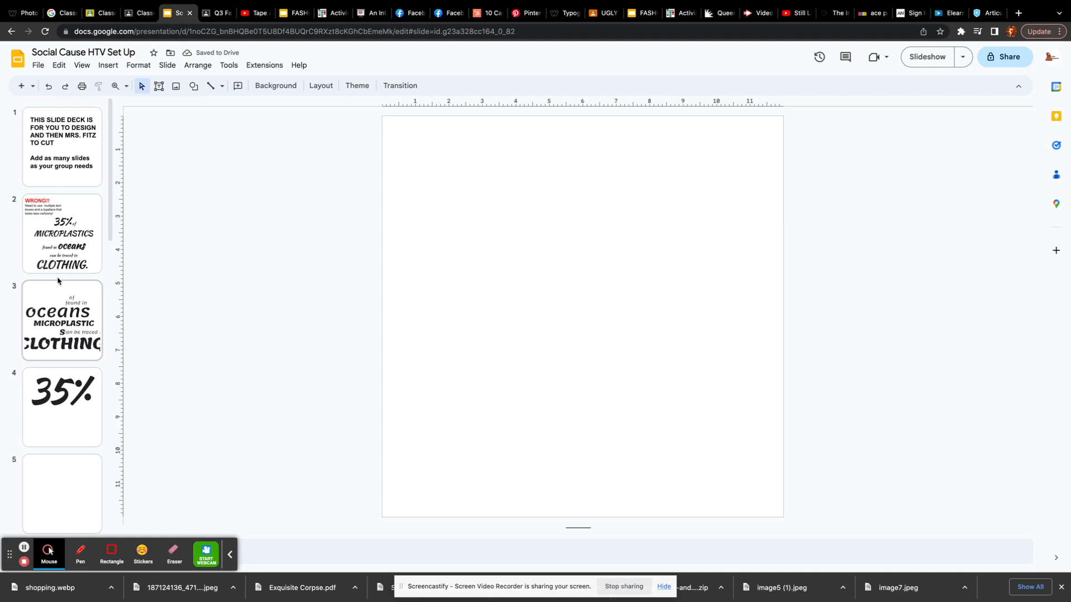
{"action": "left_click", "coordinate": [77, 324]}
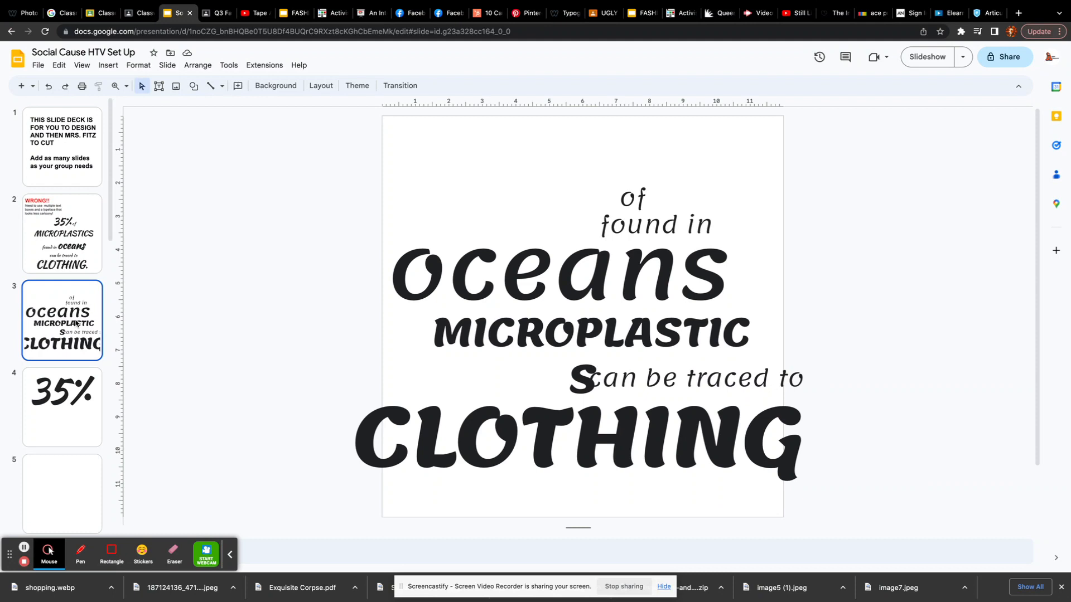
{"action": "left_click", "coordinate": [85, 393]}
{"action": "left_click", "coordinate": [80, 322]}
{"action": "left_click", "coordinate": [485, 296]}
{"action": "left_click", "coordinate": [664, 279]}
{"action": "left_click", "coordinate": [716, 275]}
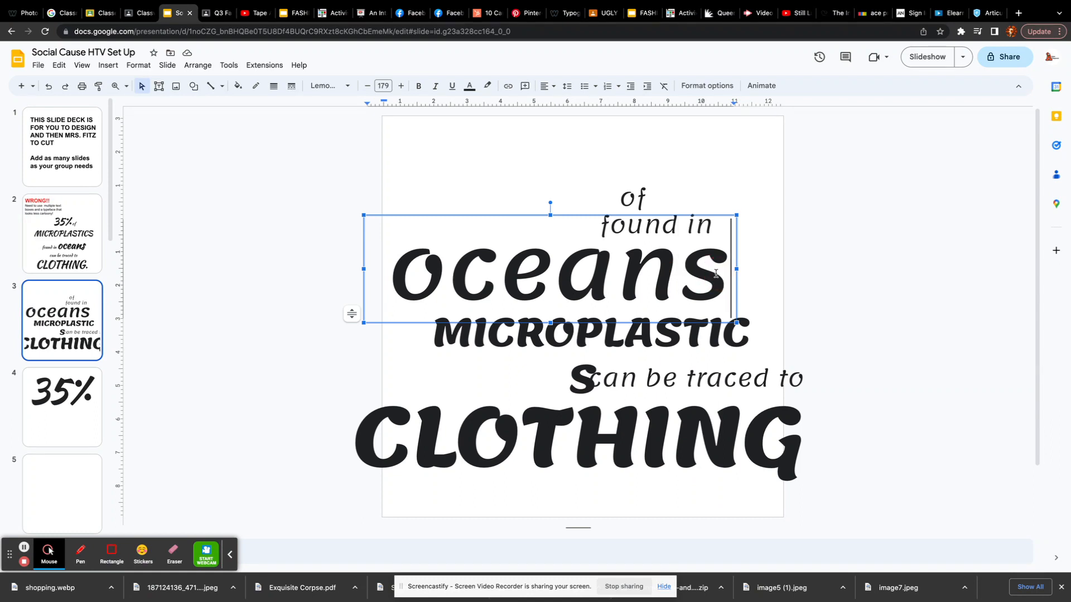
{"action": "left_click", "coordinate": [568, 217]}
Move the "CLOTHING." text box from slide 3 to slide 4, below "35%"
{"action": "left_click", "coordinate": [618, 456]}
{"action": "left_click", "coordinate": [517, 383]}
{"action": "left_click", "coordinate": [521, 430]}
{"action": "left_click", "coordinate": [358, 384]}
{"action": "scroll", "coordinate": [359, 383], "scroll_direction": "down", "scroll_amount": 2}
{"action": "left_click", "coordinate": [339, 379]}
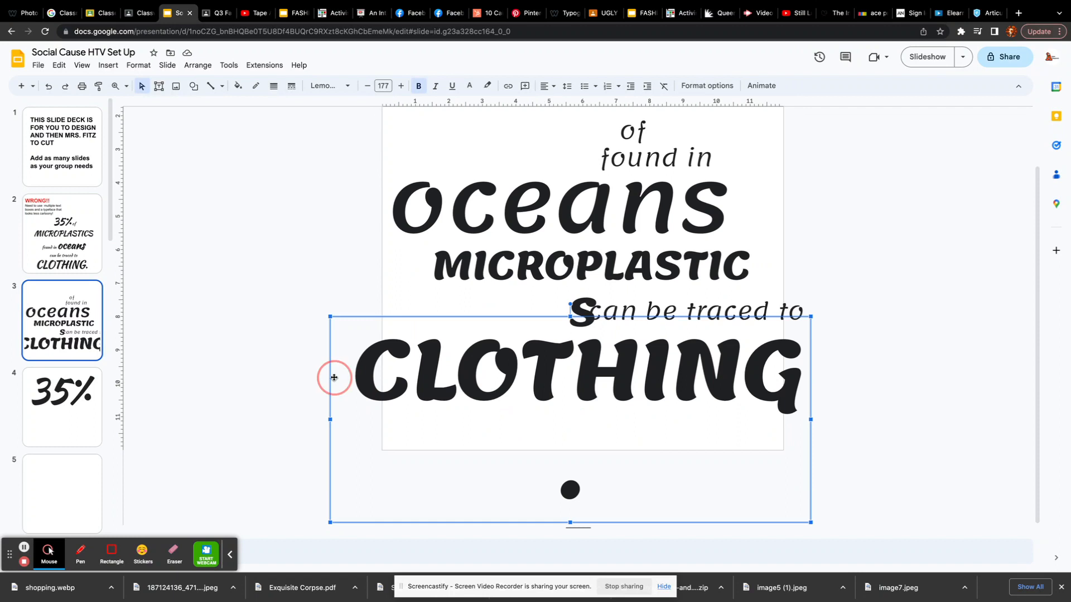
{"action": "key", "text": "Delete"}
{"action": "left_click", "coordinate": [54, 425]}
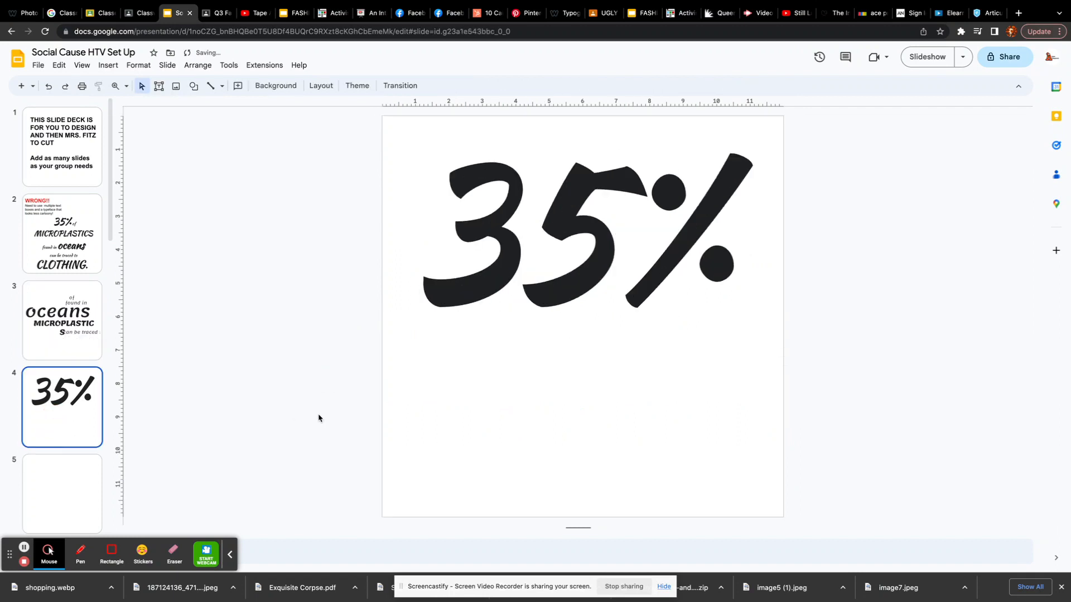
{"action": "key", "text": "ctrl+v"}
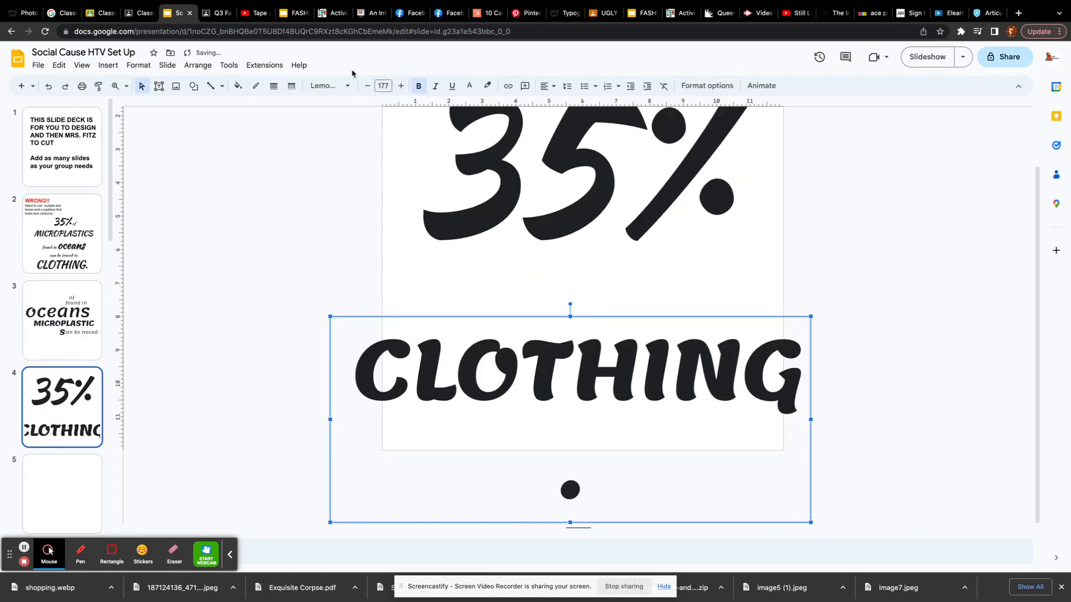
Delete the period after "CLOTHING" on slide 4
{"action": "left_click", "coordinate": [600, 482]}
{"action": "key", "text": "BackSpace"}
{"action": "key", "text": "BackSpace"}
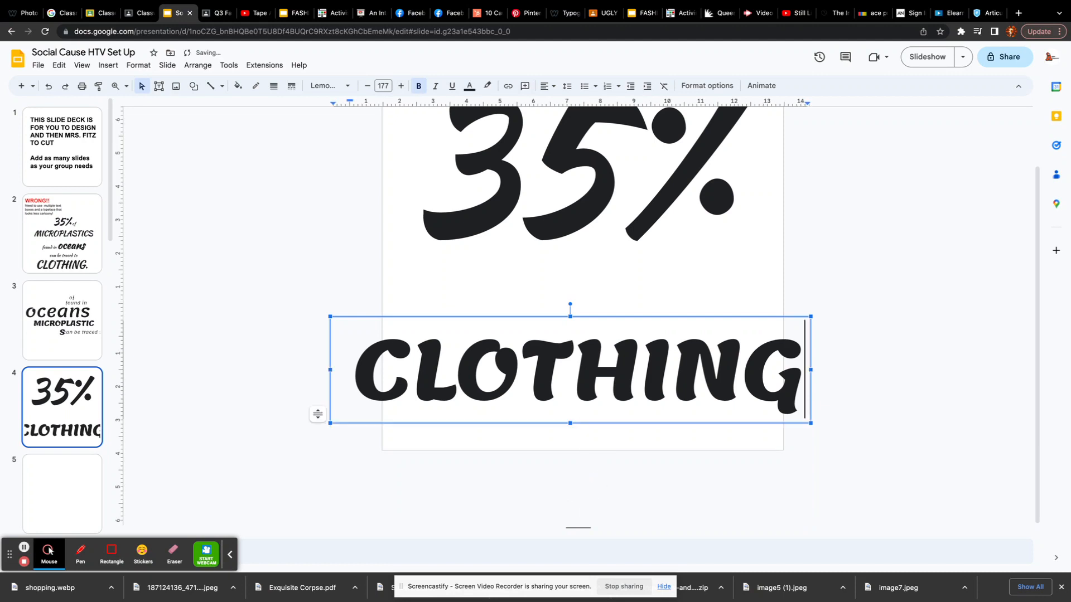
Reduce "CLOTHING" on slide 4 to size 148 so that it fits within the slide's width
{"action": "left_click_drag", "start_coordinate": [792, 370], "coordinate": [353, 370]}
{"action": "left_click", "coordinate": [367, 85]}
{"action": "left_click", "coordinate": [366, 85]}
{"action": "left_click", "coordinate": [366, 86]}
{"action": "left_click", "coordinate": [367, 85]}
{"action": "left_click", "coordinate": [366, 85]}
{"action": "left_click", "coordinate": [366, 86]}
{"action": "left_click", "coordinate": [366, 85]}
{"action": "left_click", "coordinate": [366, 85]}
{"action": "left_click", "coordinate": [366, 85]}
{"action": "left_click", "coordinate": [366, 86]}
{"action": "left_click", "coordinate": [366, 86]}
{"action": "left_click", "coordinate": [367, 85]}
{"action": "left_click", "coordinate": [366, 85]}
{"action": "left_click", "coordinate": [366, 85]}
{"action": "left_click", "coordinate": [366, 85]}
{"action": "left_click", "coordinate": [366, 85]}
{"action": "left_click", "coordinate": [366, 85]}
{"action": "left_click", "coordinate": [366, 86]}
{"action": "left_click", "coordinate": [366, 85]}
{"action": "left_click", "coordinate": [366, 85]}
{"action": "left_click", "coordinate": [366, 86]}
{"action": "left_click", "coordinate": [366, 86]}
Color the "35%" text on slide 4 blue
{"action": "left_click", "coordinate": [416, 195]}
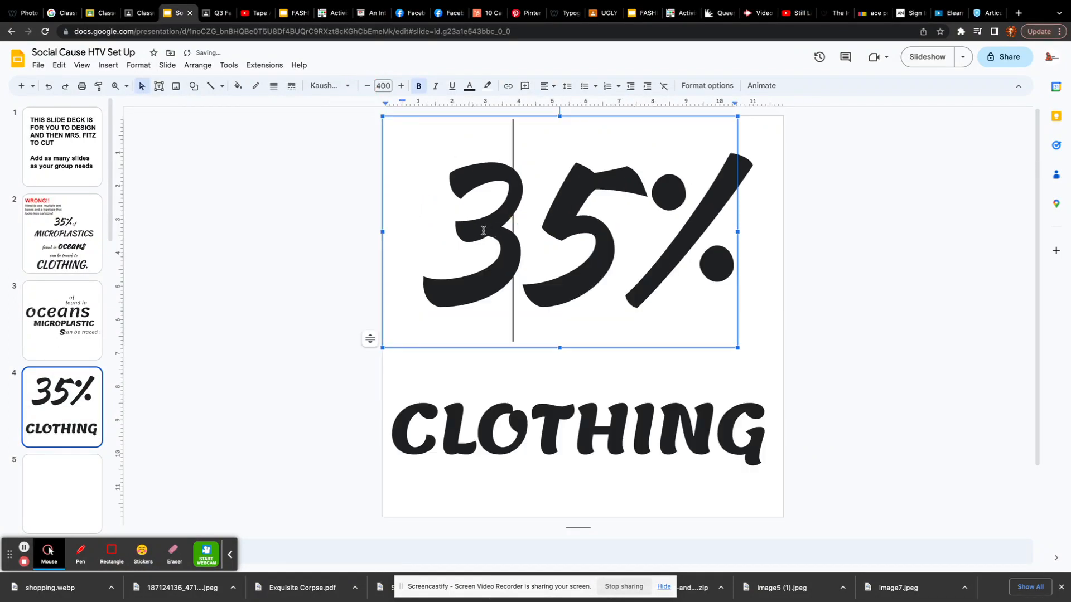
{"action": "left_click_drag", "start_coordinate": [428, 227], "coordinate": [698, 219]}
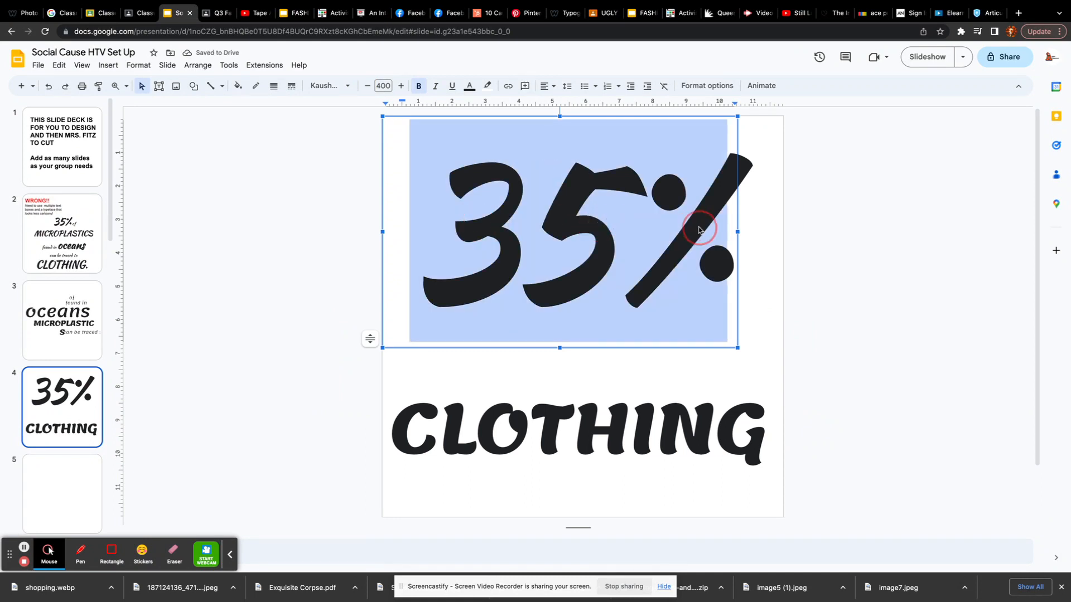
{"action": "left_click", "coordinate": [468, 88]}
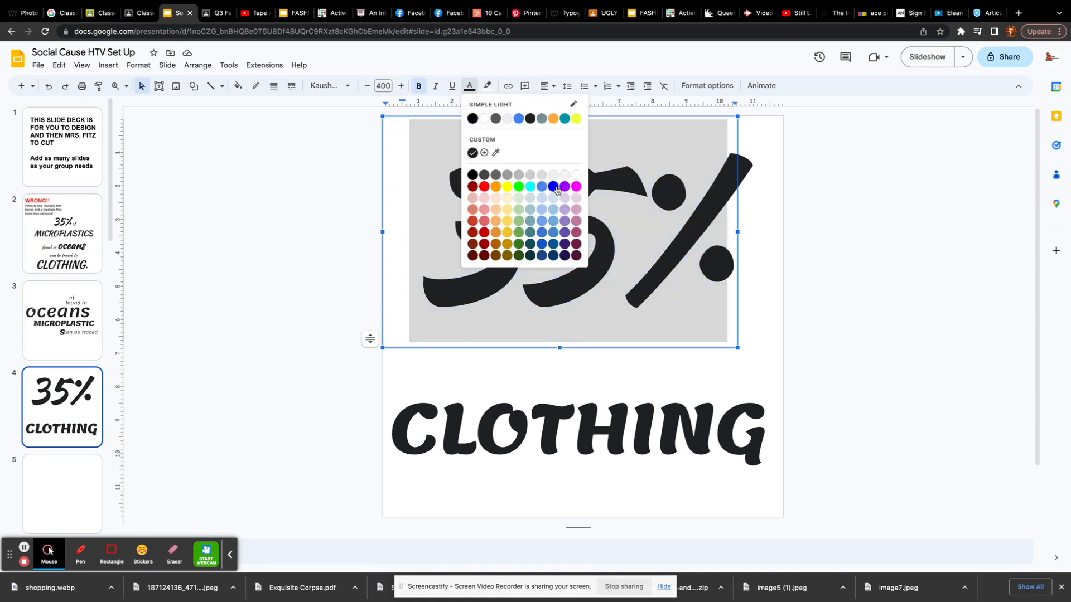
{"action": "left_click", "coordinate": [548, 200]}
Color the word "CLOTHING" blue to match the "35%" above it
{"action": "left_click", "coordinate": [422, 421]}
{"action": "left_click_drag", "start_coordinate": [438, 419], "coordinate": [752, 416]}
{"action": "left_click", "coordinate": [416, 410]}
{"action": "left_click", "coordinate": [400, 406]}
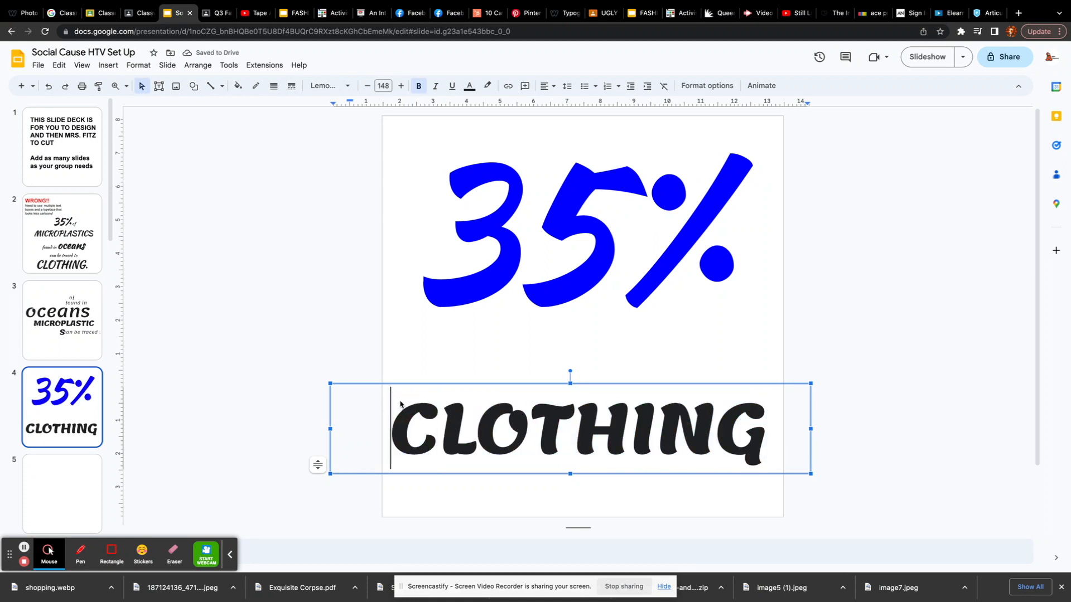
{"action": "left_click_drag", "start_coordinate": [395, 403], "coordinate": [756, 427]}
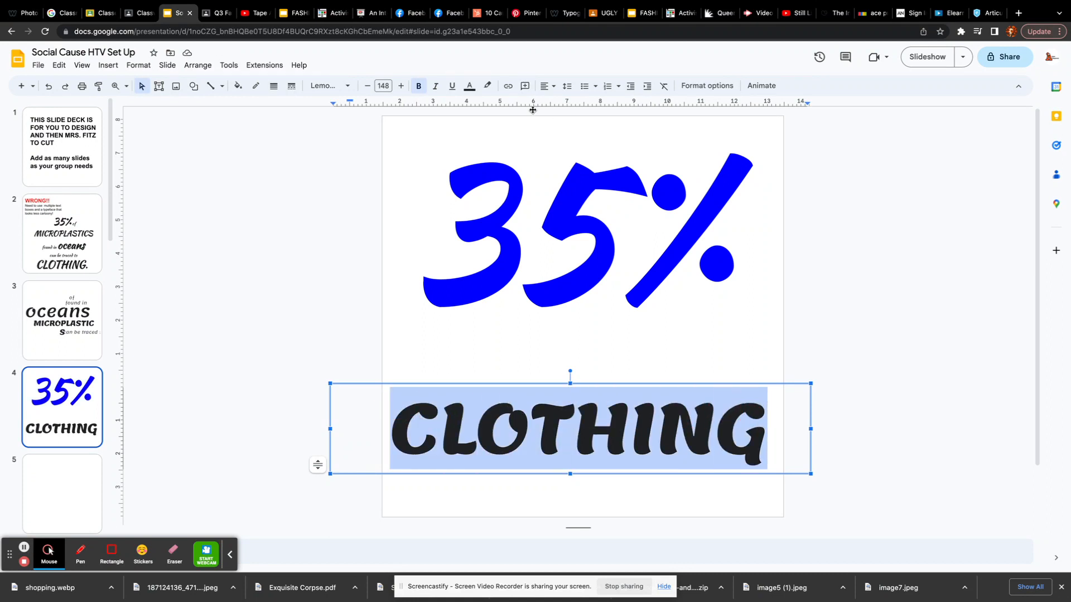
{"action": "left_click", "coordinate": [469, 87]}
{"action": "left_click", "coordinate": [543, 186]}
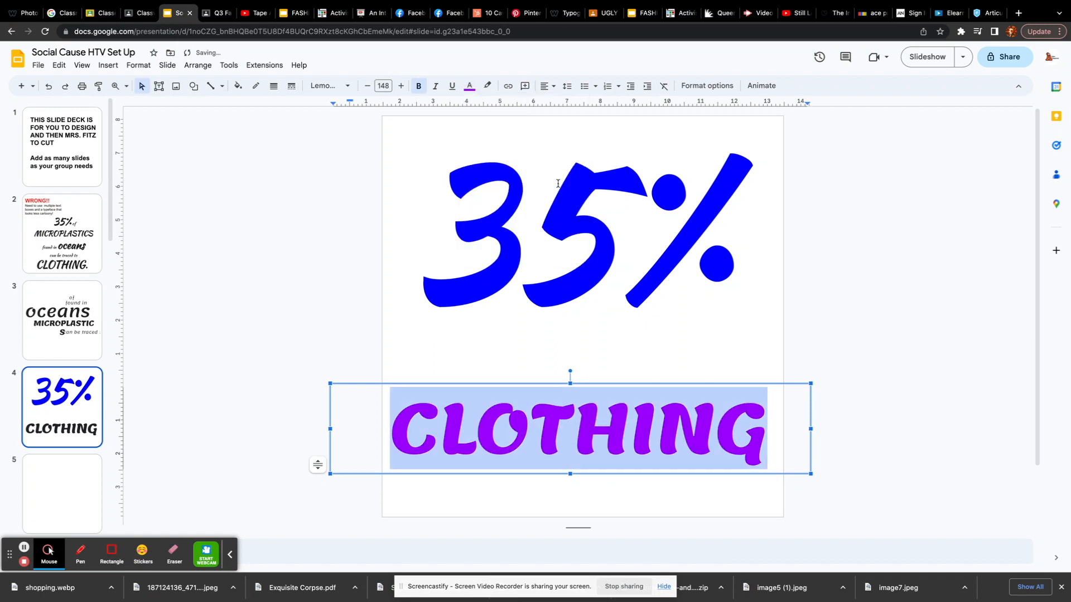
{"action": "left_click", "coordinate": [469, 86]}
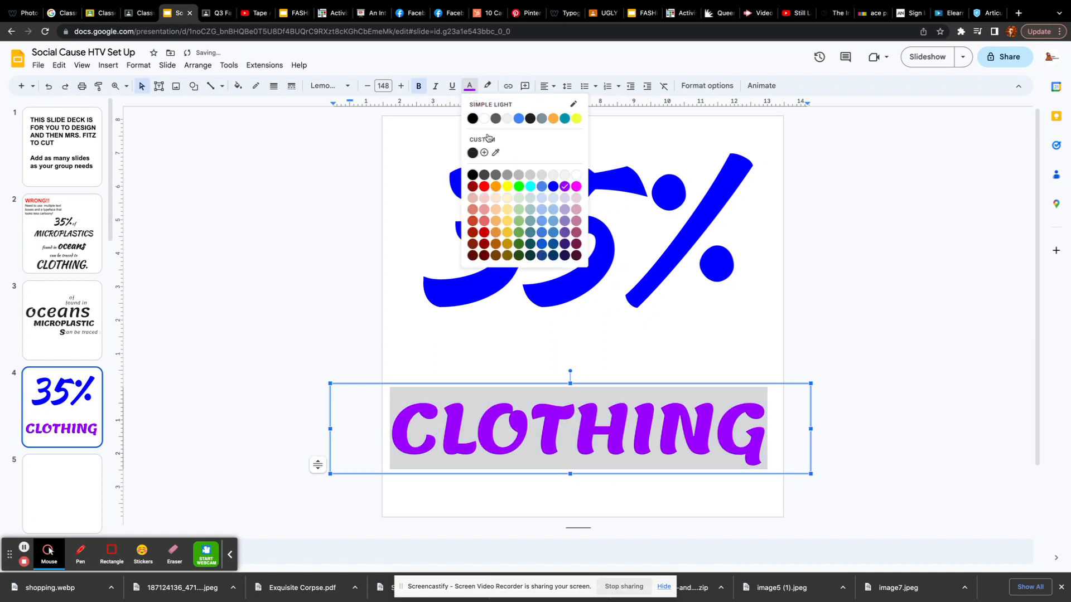
{"action": "left_click", "coordinate": [560, 192]}
{"action": "left_click", "coordinate": [573, 288]}
Widen the "MICROPLASTICS" text box on slide 3 so the whole word fits on one line
{"action": "left_click", "coordinate": [83, 324]}
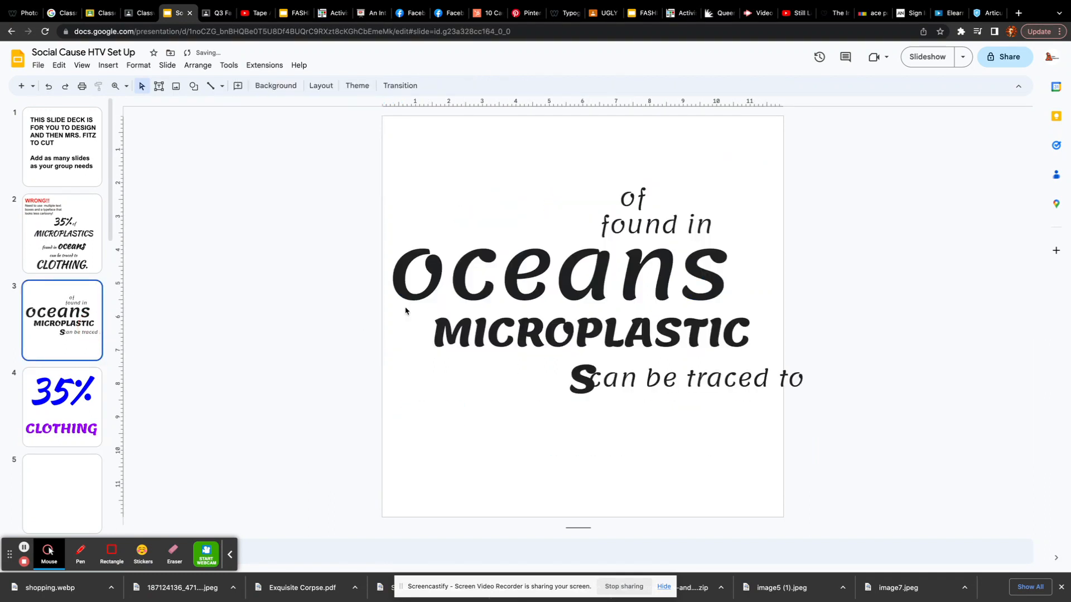
{"action": "left_click", "coordinate": [589, 212]}
{"action": "left_click", "coordinate": [789, 375]}
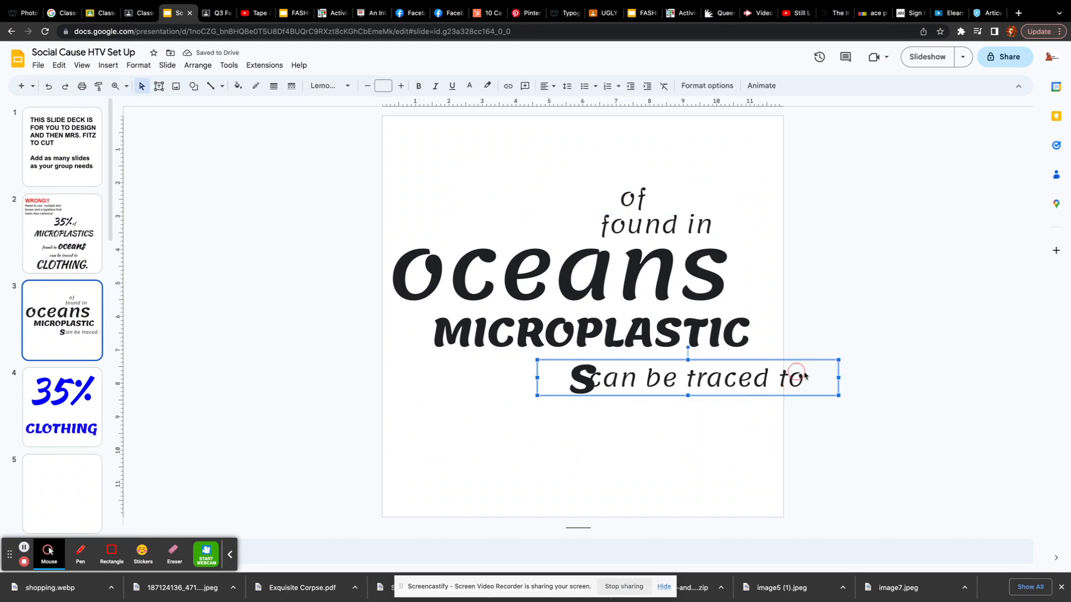
{"action": "left_click", "coordinate": [665, 341]}
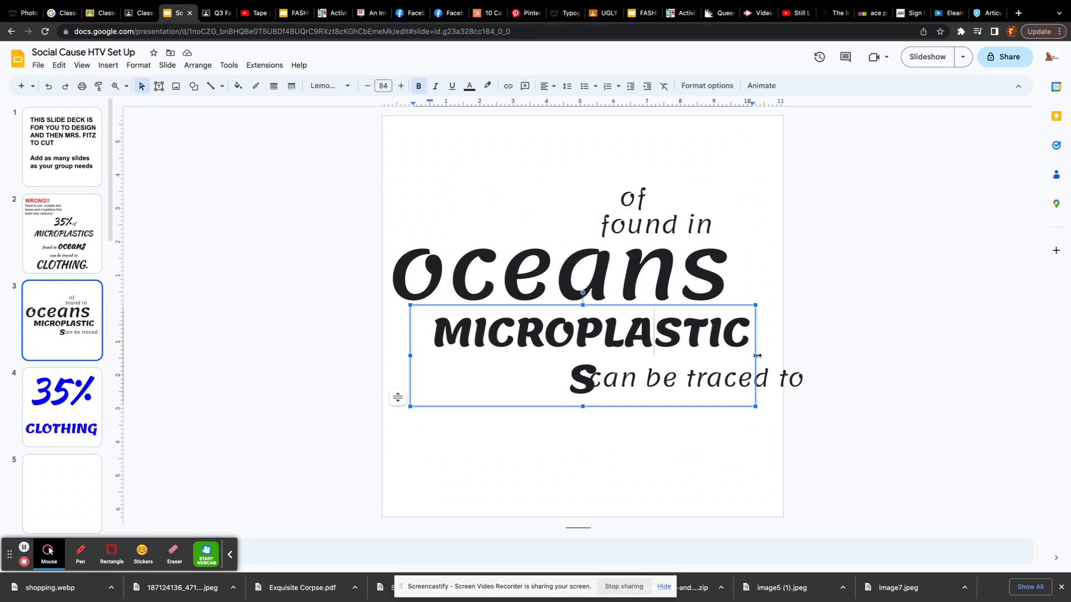
{"action": "left_click_drag", "start_coordinate": [756, 355], "coordinate": [795, 353]}
Move "can be traced to" left so that it ends in line with "MICROPLASTICS"
{"action": "left_click", "coordinate": [761, 377]}
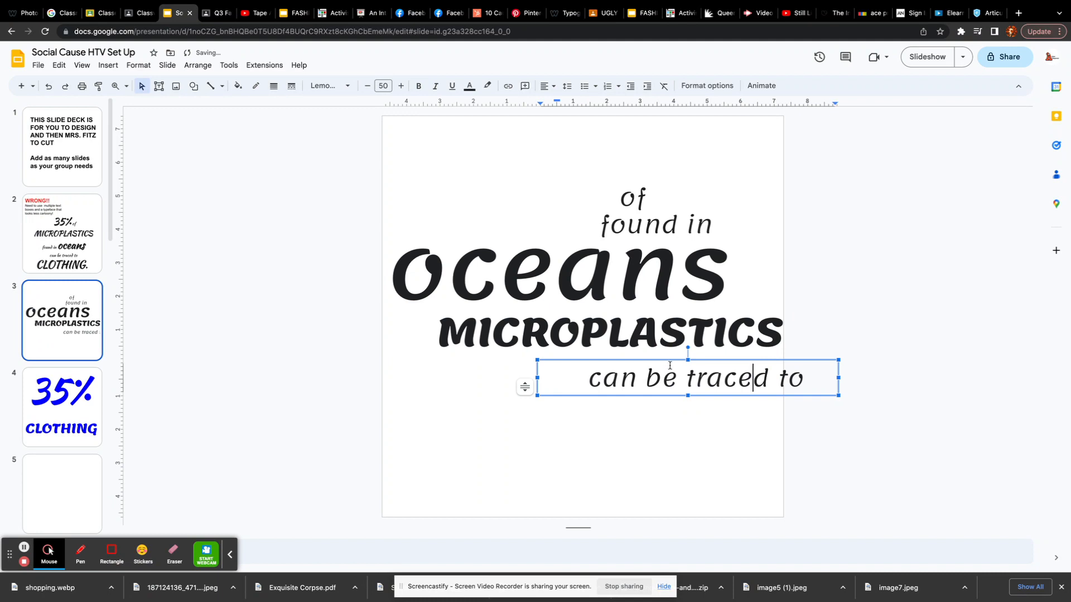
{"action": "left_click_drag", "start_coordinate": [707, 362], "coordinate": [690, 360]}
{"action": "key", "text": "super+z"}
{"action": "left_click", "coordinate": [693, 379]}
Select all the text boxes on slide 3
{"action": "mouse_move", "coordinate": [717, 394]}
{"action": "left_mouse_down"}
{"action": "mouse_move", "coordinate": [685, 395]}
{"action": "mouse_move", "coordinate": [504, 149]}
{"action": "mouse_move", "coordinate": [485, 140]}
{"action": "left_mouse_up"}
{"action": "left_click", "coordinate": [666, 422]}
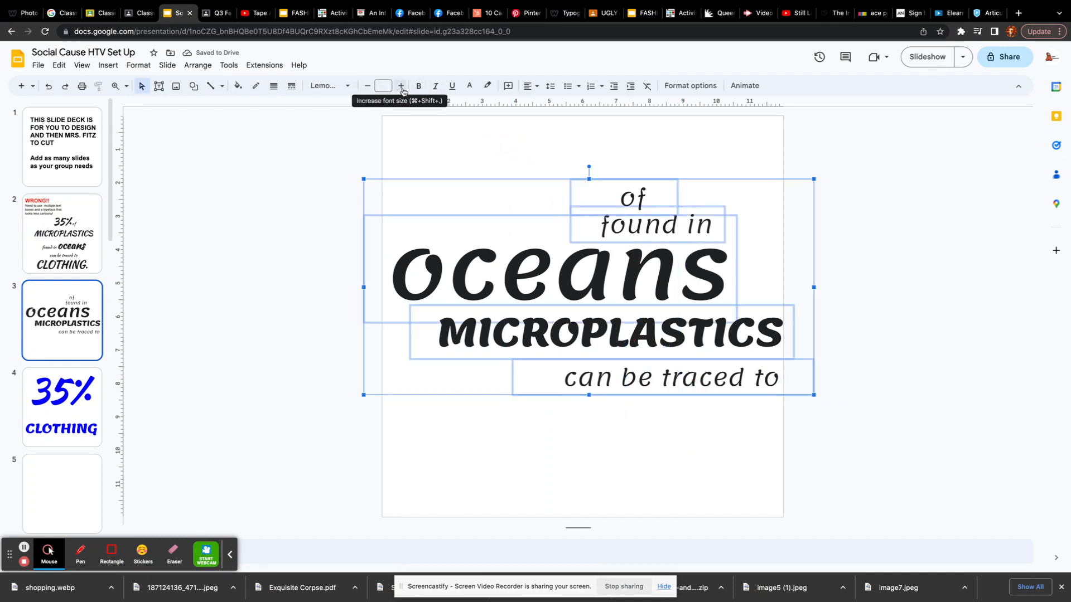